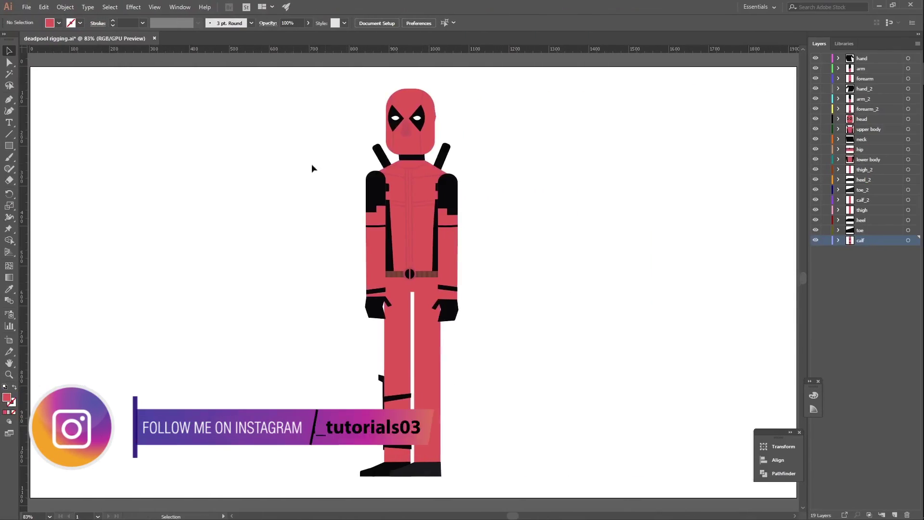
Inspect the Deadpool artwork pieces, toggling the forearm_2 and arm_2 layers off and on.
drag(280, 76, 559, 485)
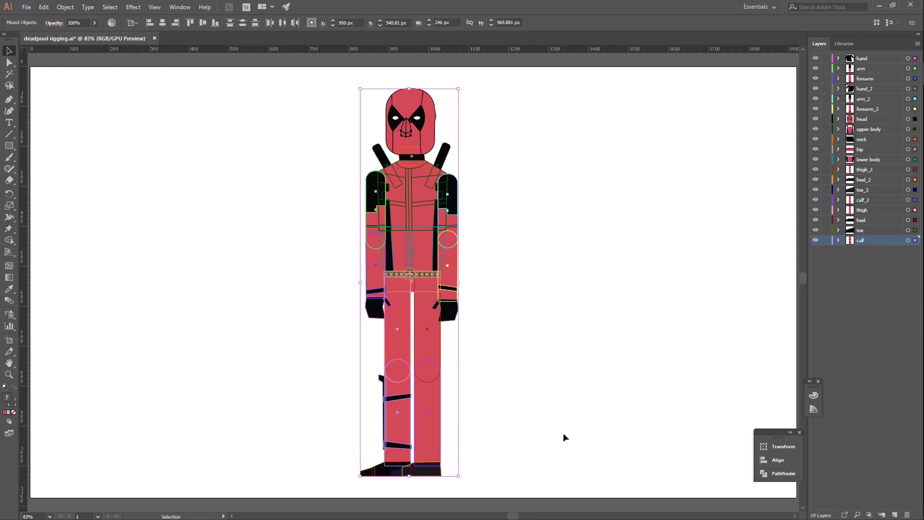
click(535, 318)
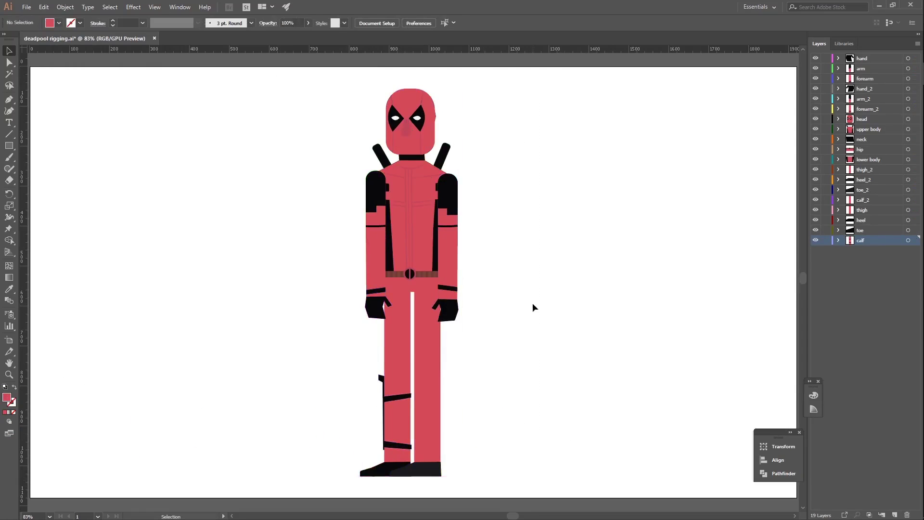
click(451, 262)
click(815, 109)
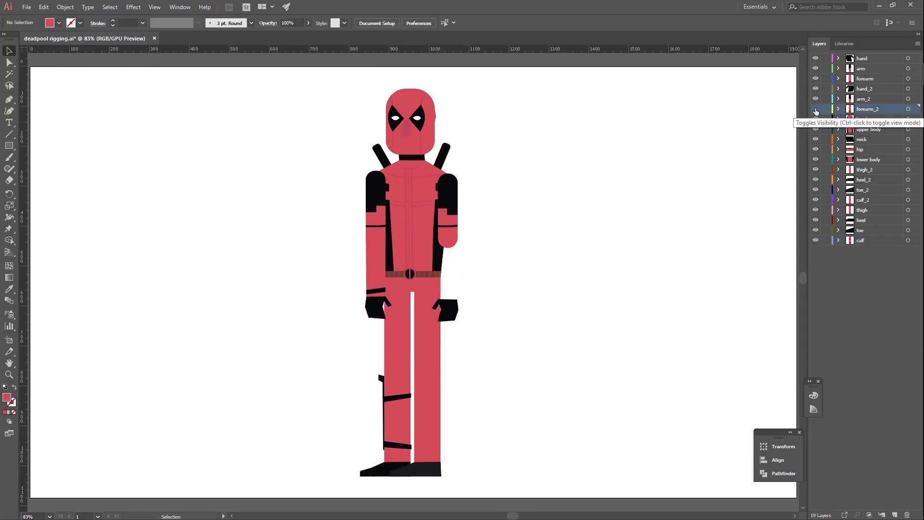
click(816, 108)
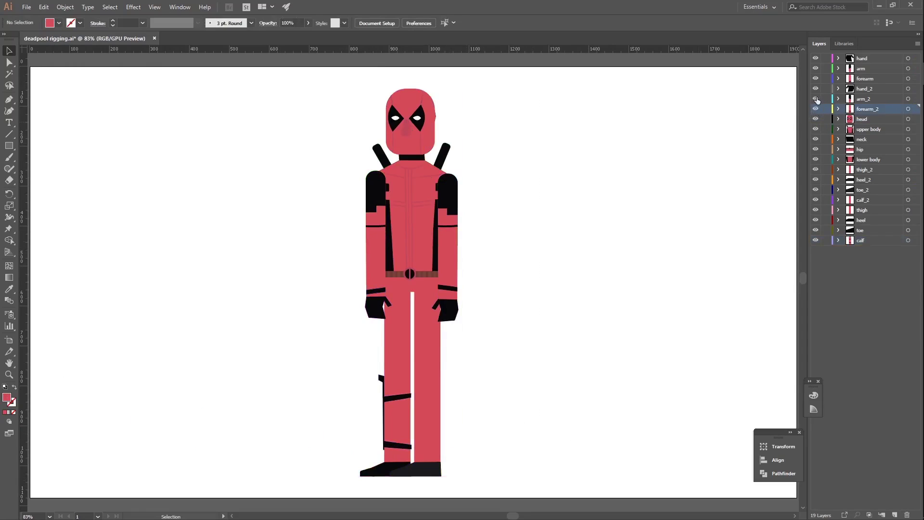
click(816, 98)
click(815, 99)
Check the left arm and thigh pieces, toggling thigh_2 visibility and selecting both legs.
click(371, 265)
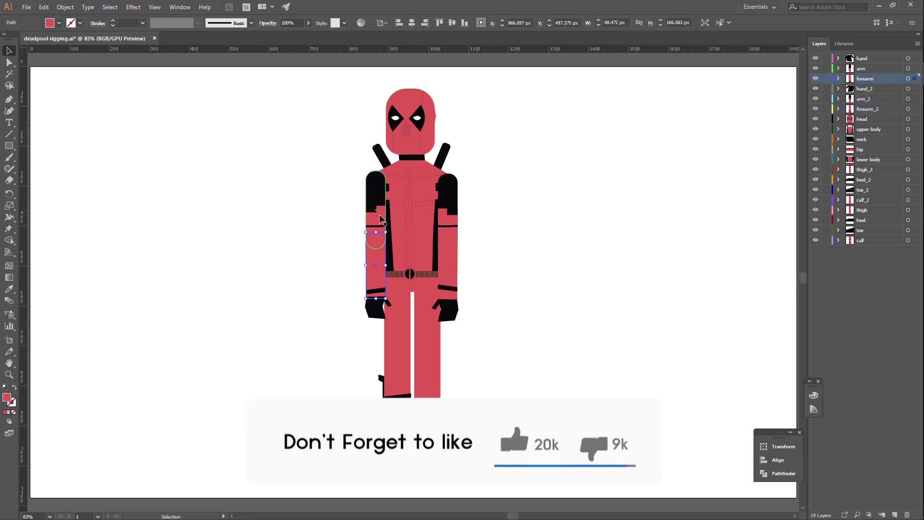
click(380, 218)
click(429, 356)
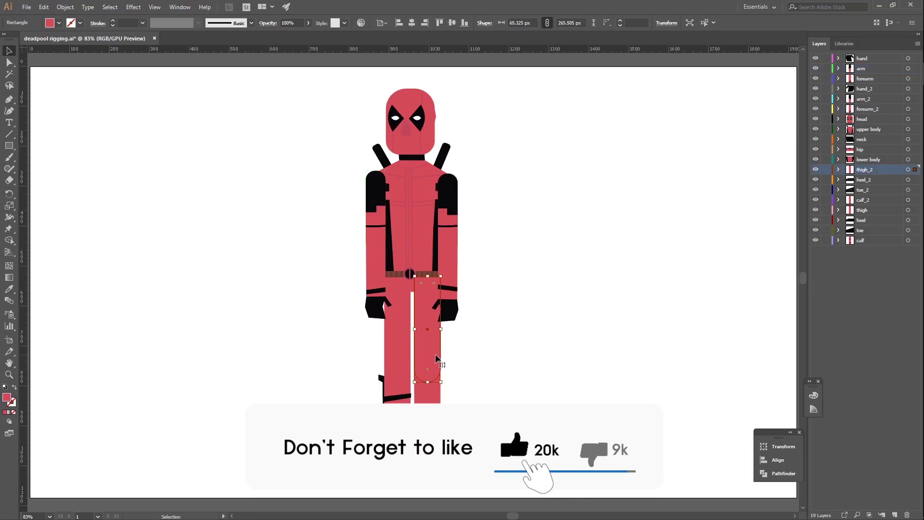
click(816, 169)
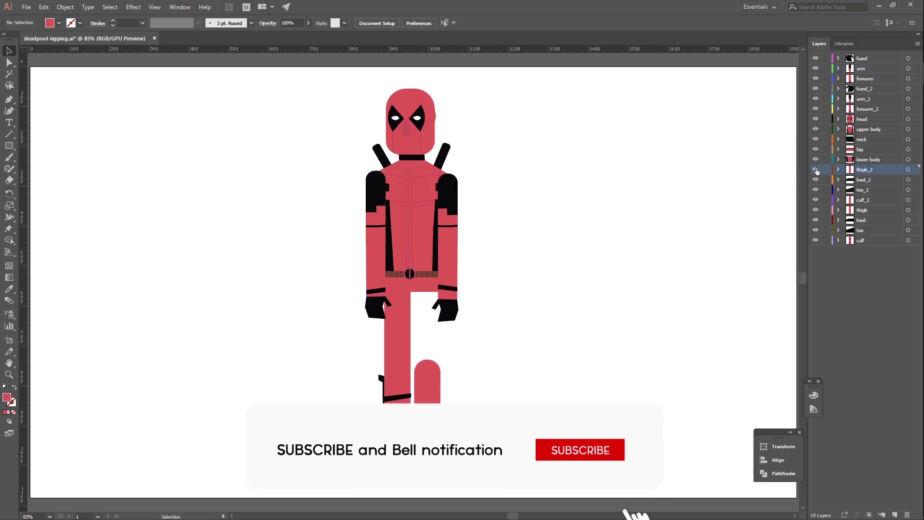
click(815, 170)
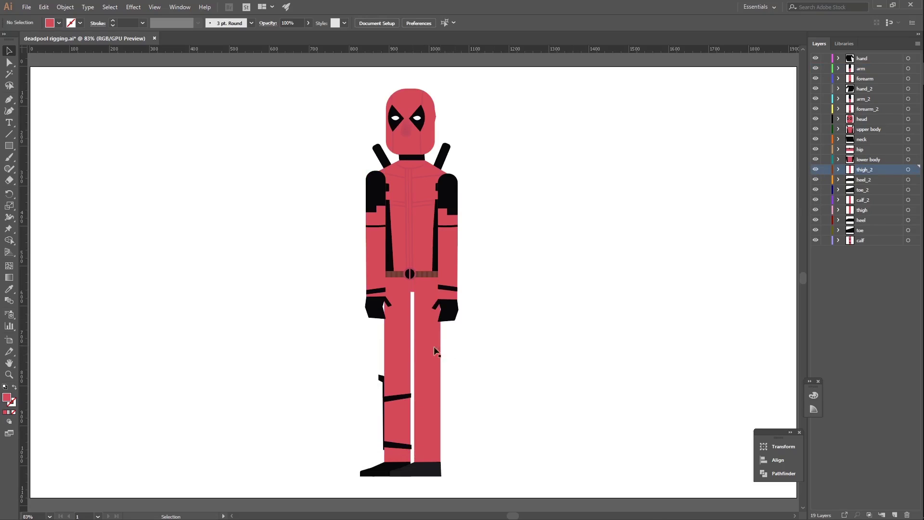
click(400, 345)
drag(482, 347, 363, 362)
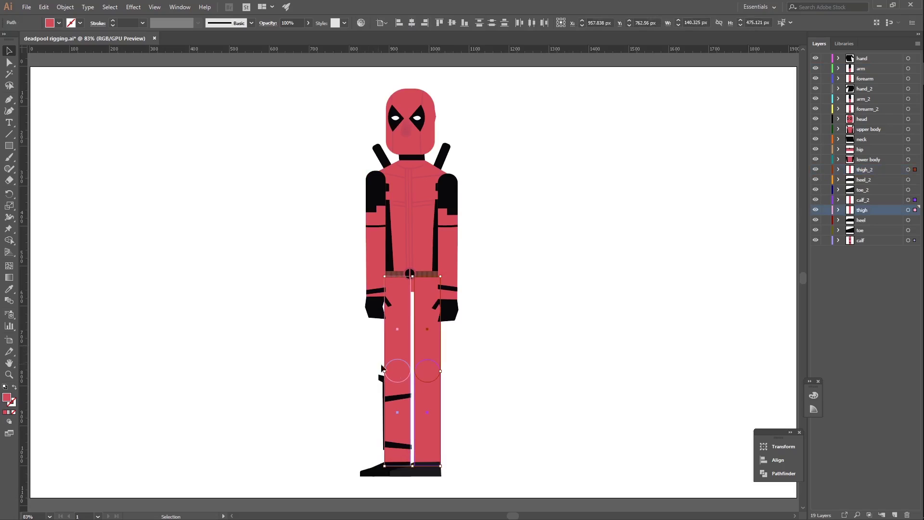
click(513, 336)
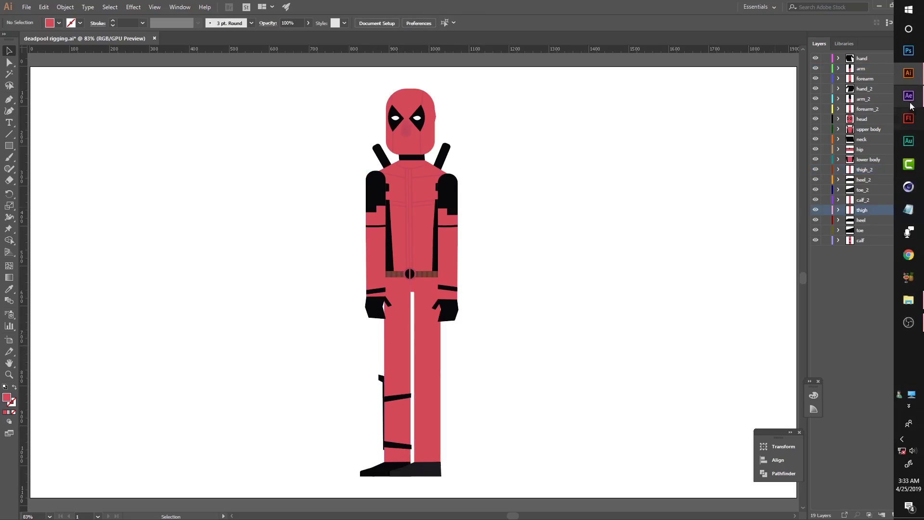
In After Effects, make the Character rigging comp: HDTV 1080, 29.97 fps, 10 seconds.
click(909, 95)
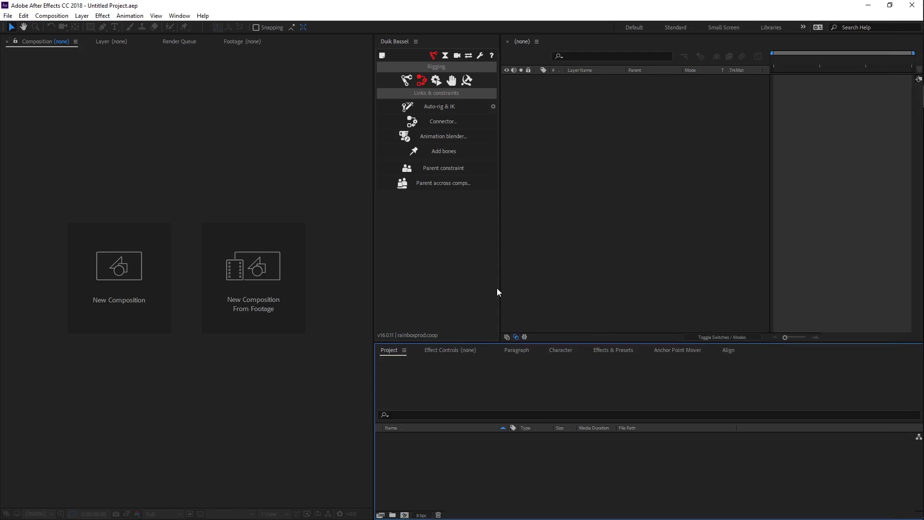
click(124, 273)
text(Character rigging)
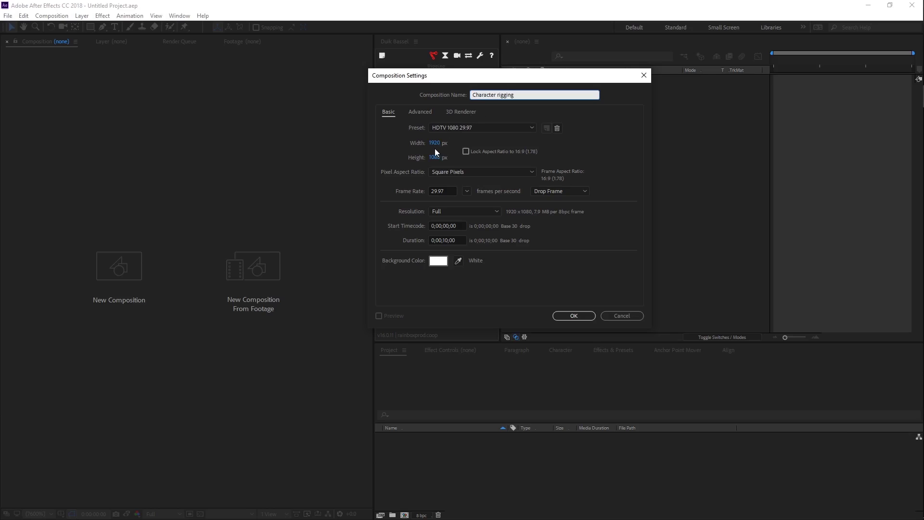
click(465, 191)
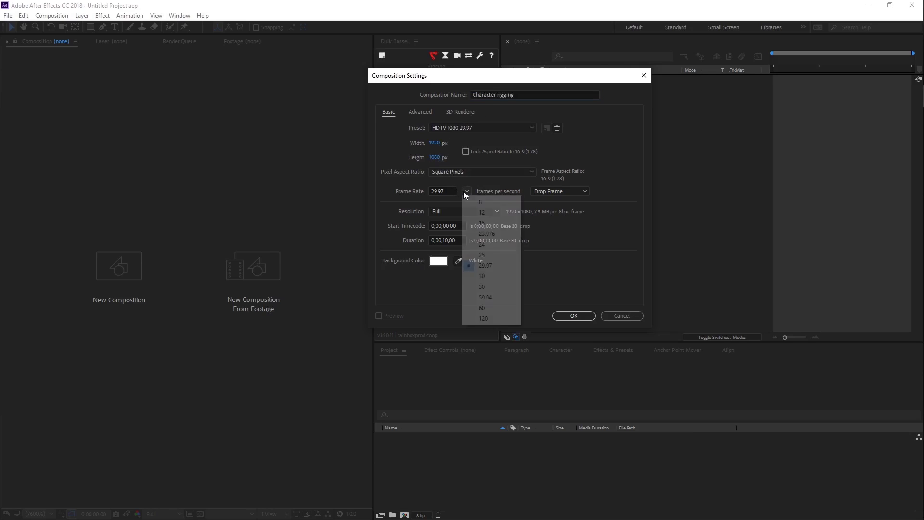
click(463, 191)
drag(460, 239, 417, 245)
click(573, 316)
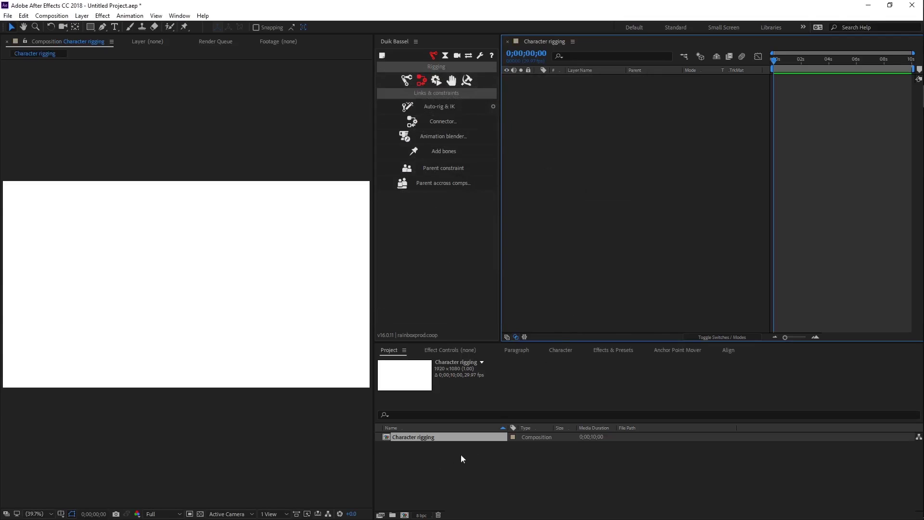
double_click(436, 469)
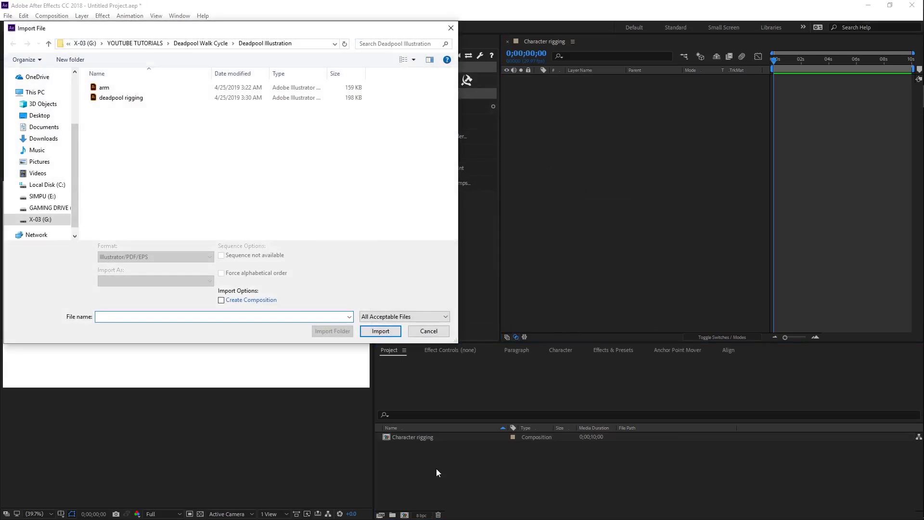
Import deadpool rigging.ai as Composition - Retain Layer Sizes and place it in Character rigging.
click(146, 99)
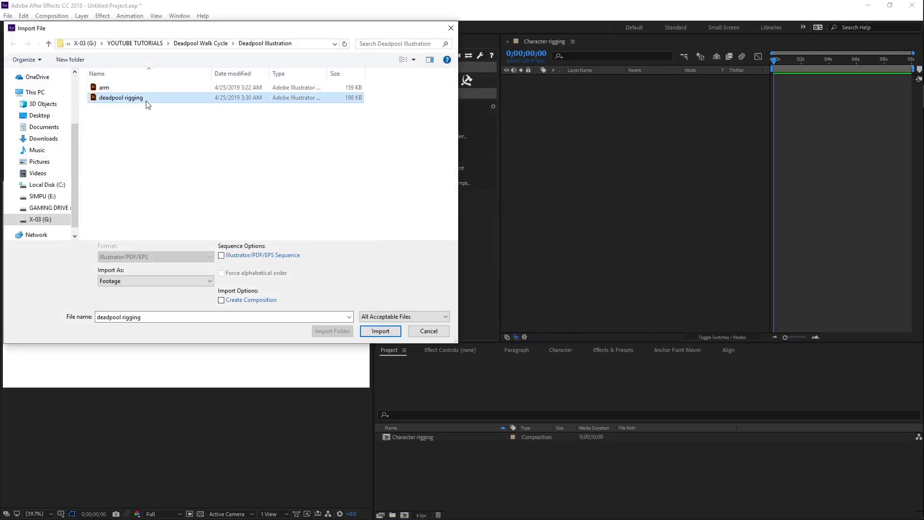
click(209, 283)
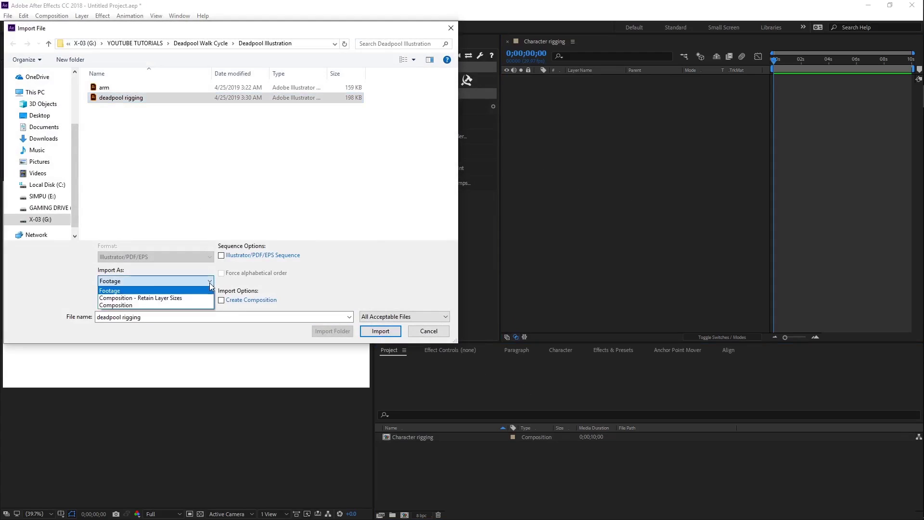
click(201, 300)
click(380, 331)
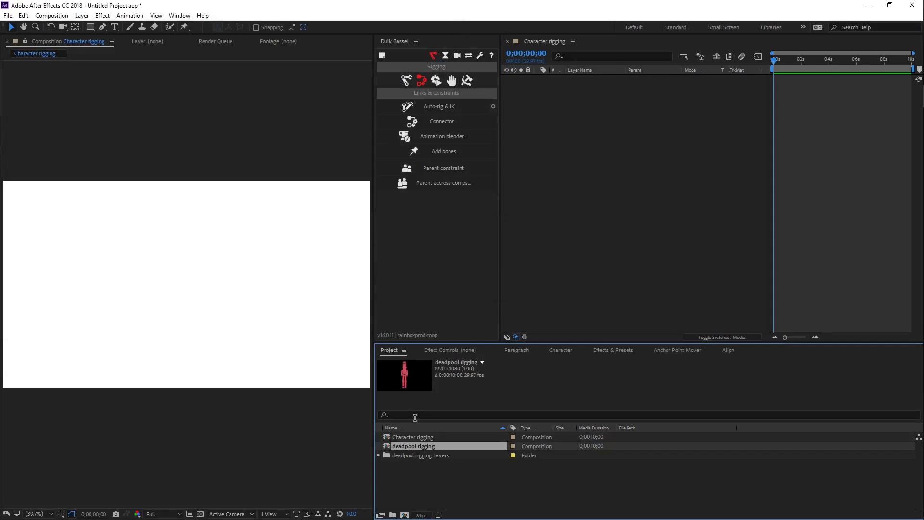
drag(436, 422, 594, 157)
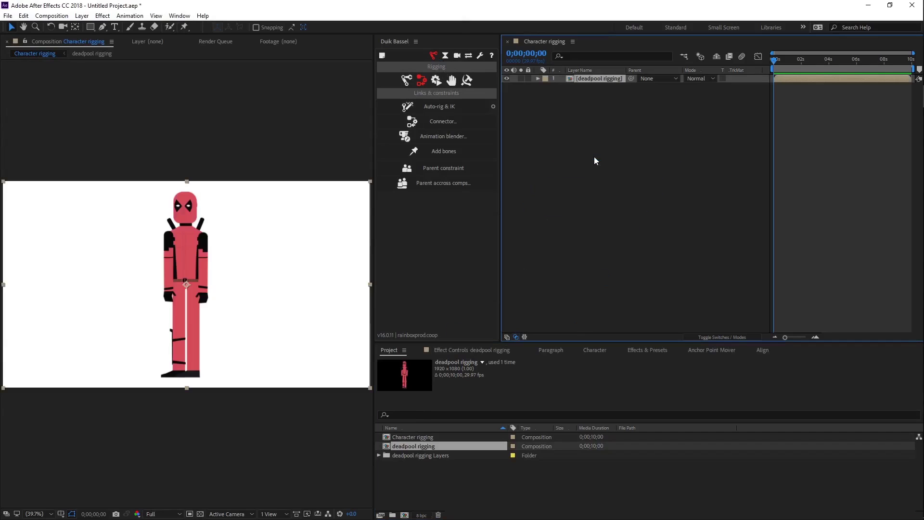
Open the deadpool rigging comp and set its background colour to white (FFFFFF).
double_click(785, 78)
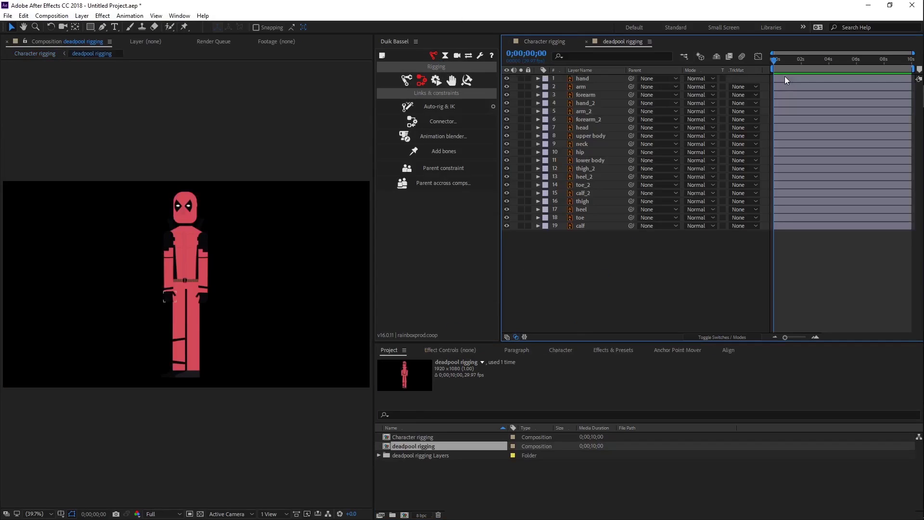
key(slash)
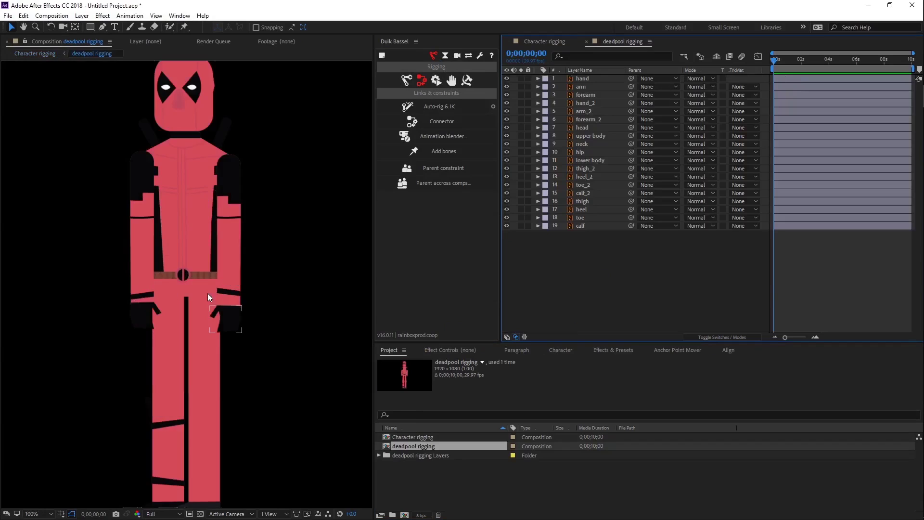
key(comma)
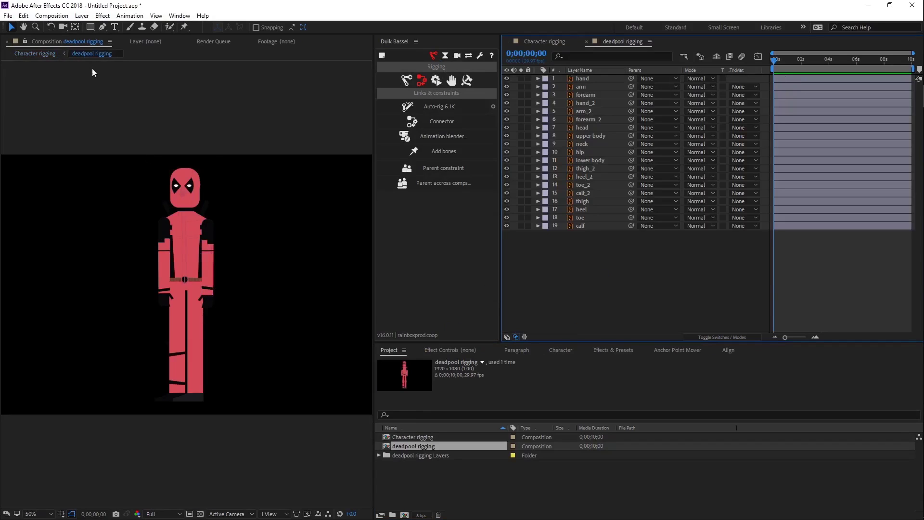
click(66, 17)
click(67, 40)
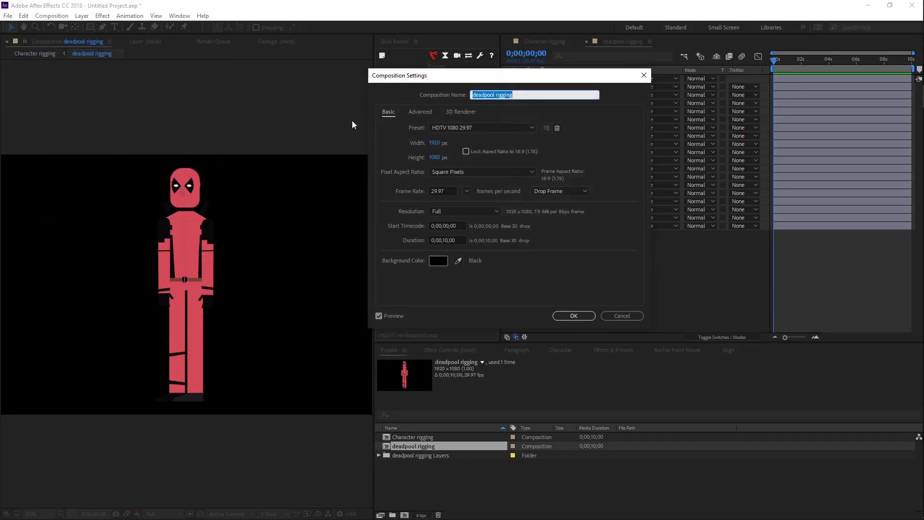
click(438, 260)
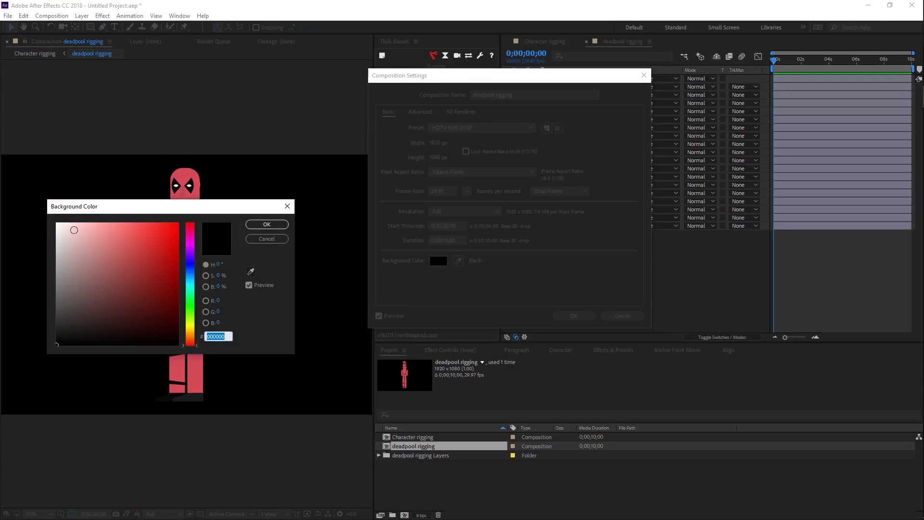
text(ffffff)
click(267, 225)
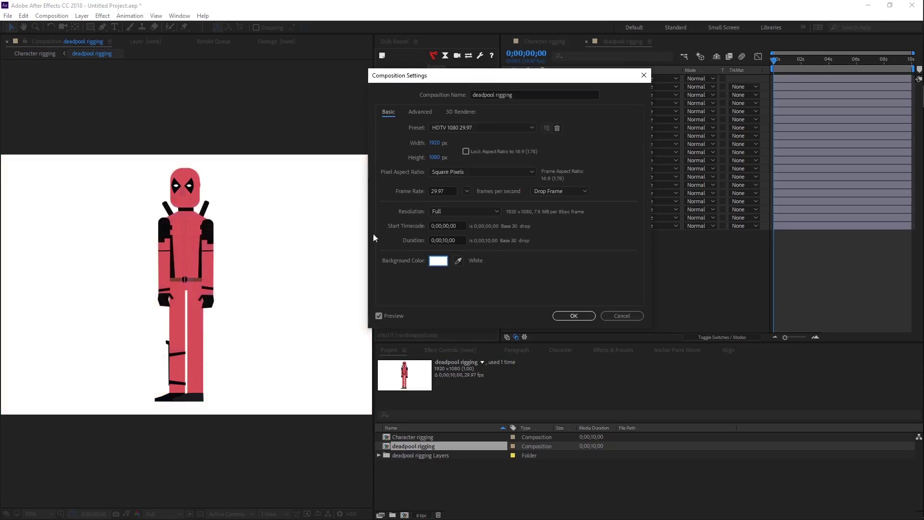
click(563, 313)
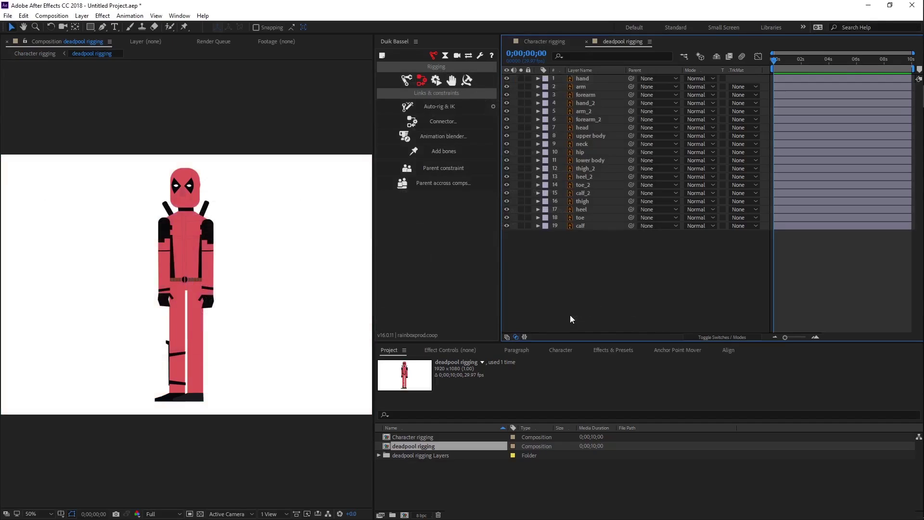
click(180, 16)
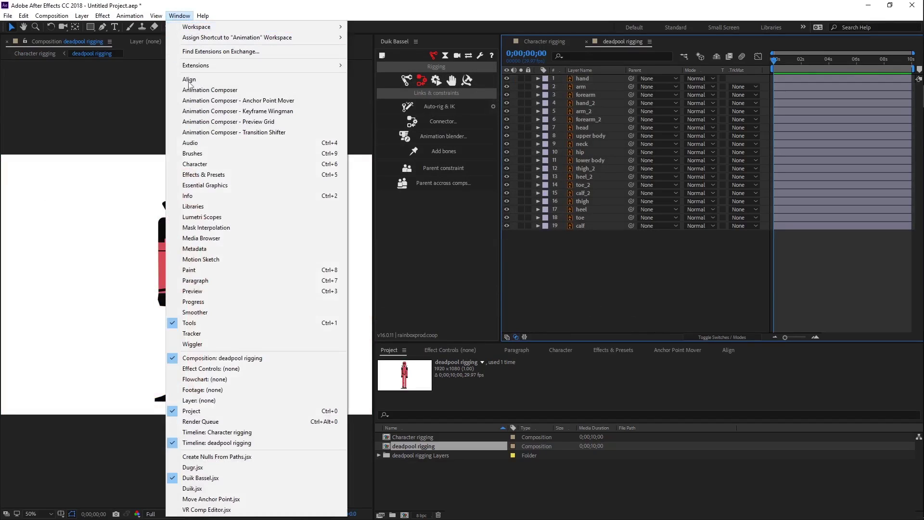
click(218, 479)
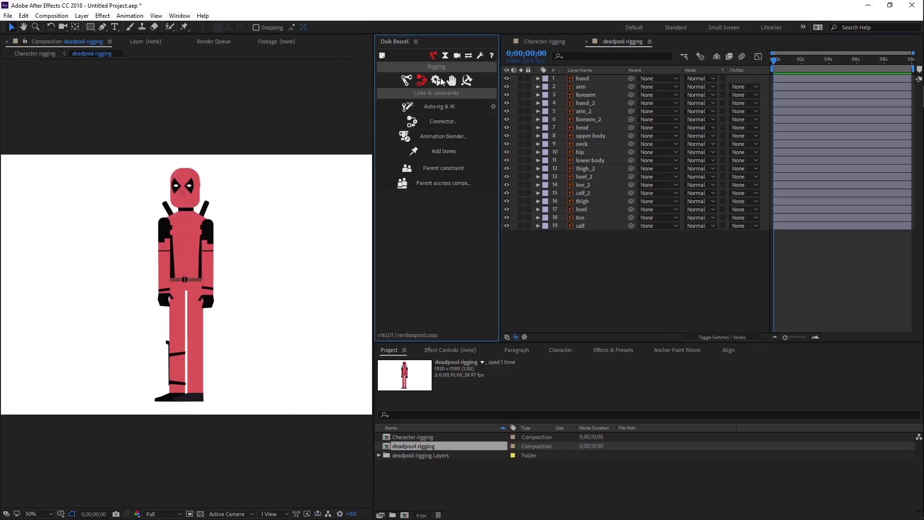
click(409, 80)
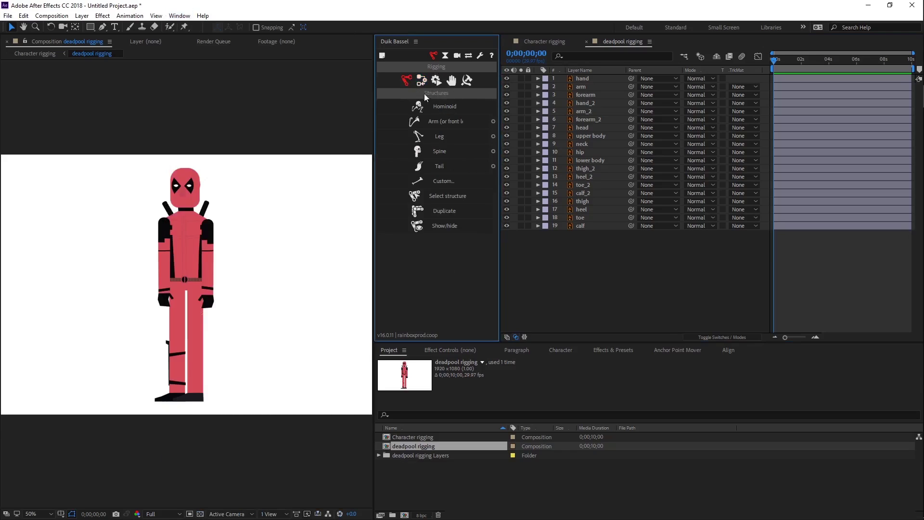
drag(372, 128, 334, 128)
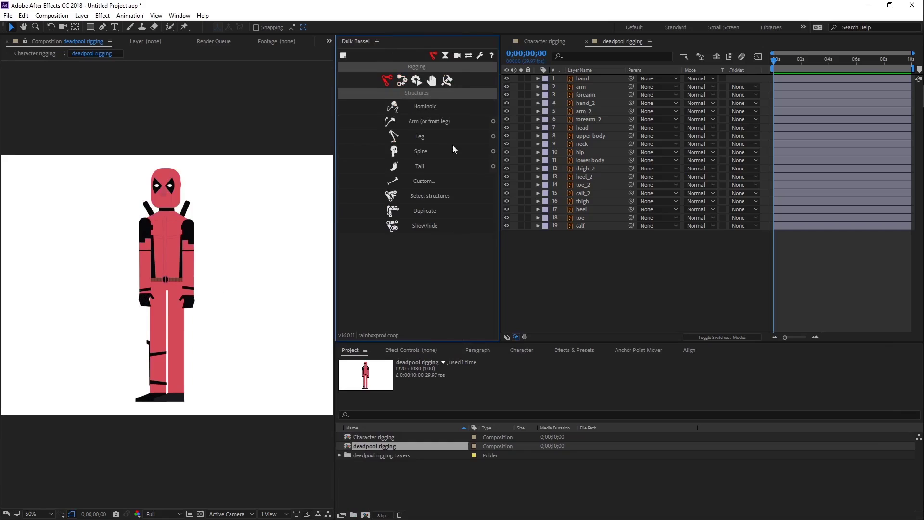
click(587, 227)
click(508, 227)
click(508, 226)
click(507, 215)
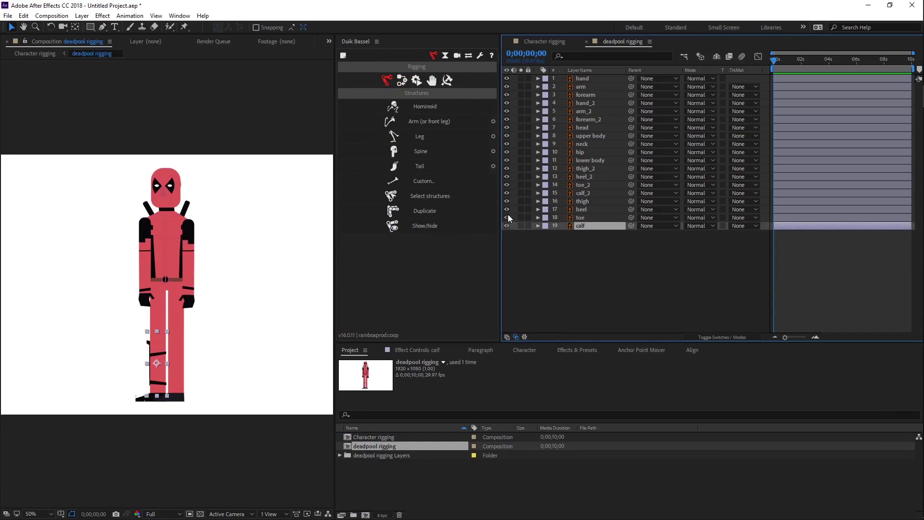
click(507, 169)
click(507, 168)
click(507, 152)
click(507, 151)
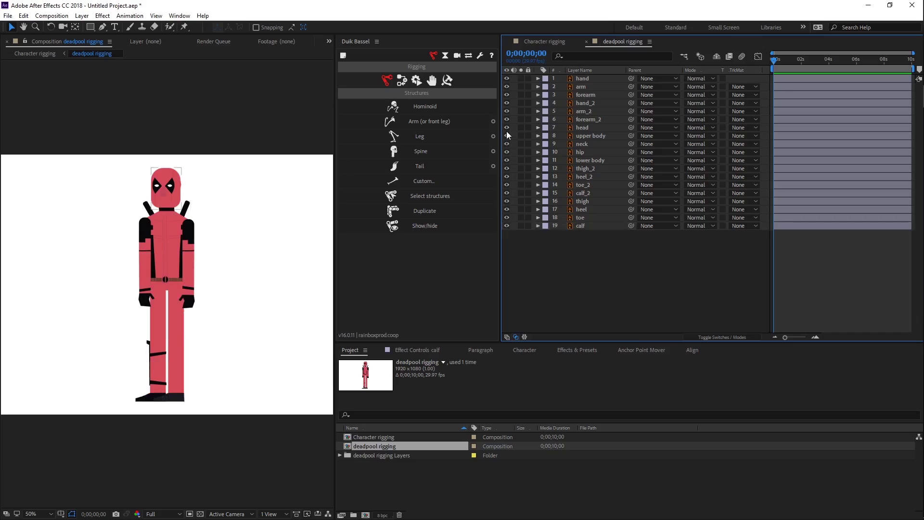
click(507, 136)
click(507, 137)
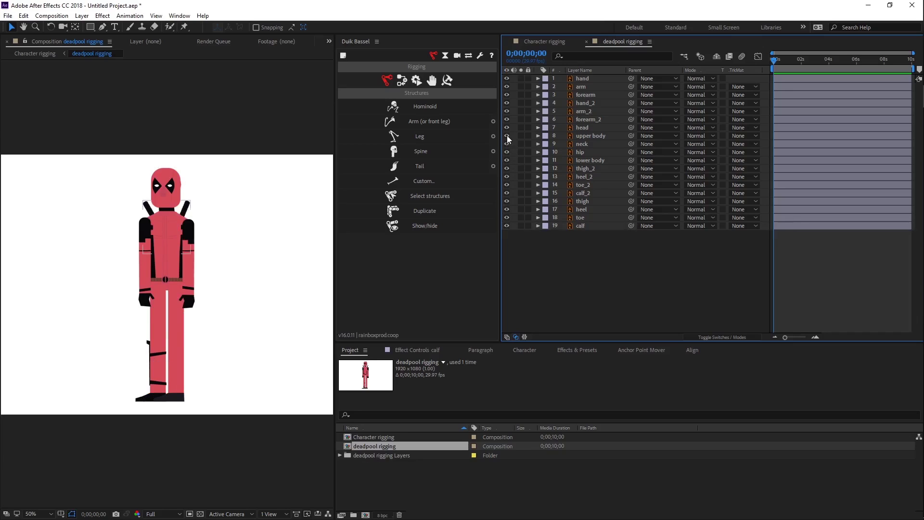
click(506, 112)
click(506, 112)
click(388, 83)
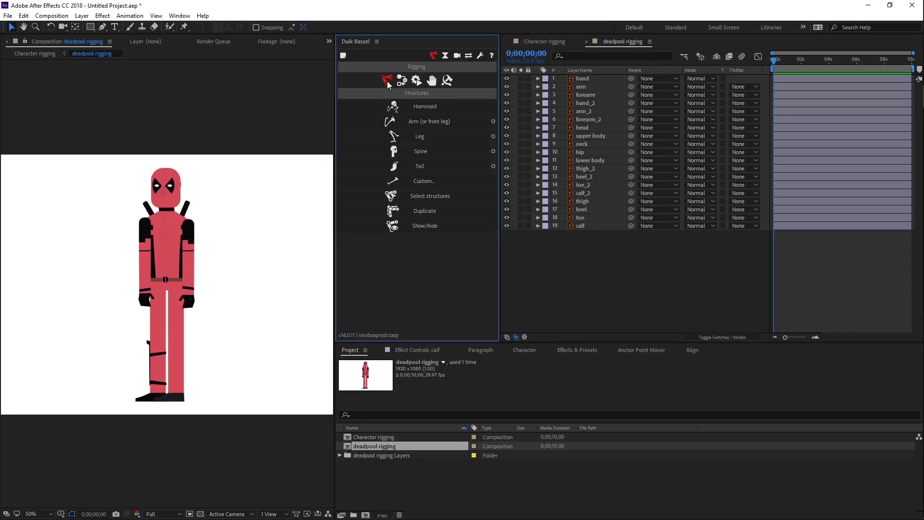
click(430, 106)
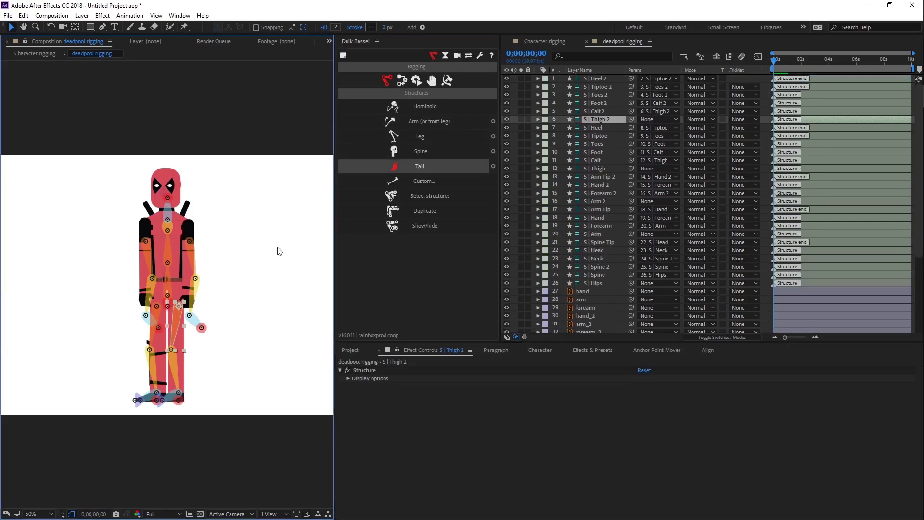
At 100% zoom, move the Arm 2 and left arm bone chains out to either side of the body.
click(222, 287)
key(period)
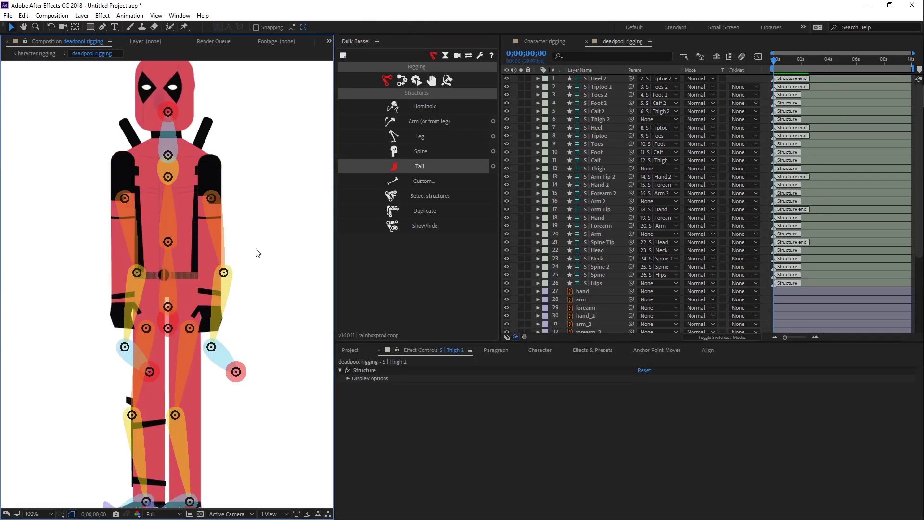
click(212, 199)
drag(212, 198, 286, 165)
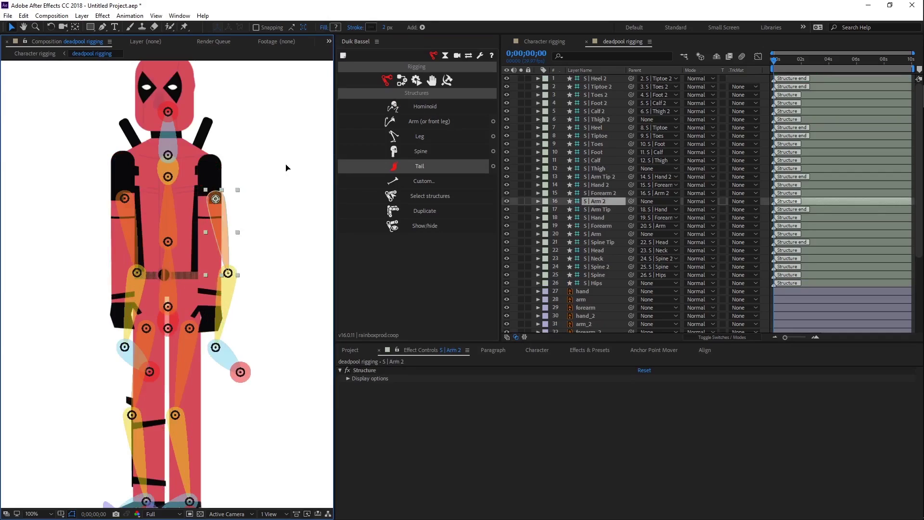
click(125, 199)
drag(126, 207, 74, 178)
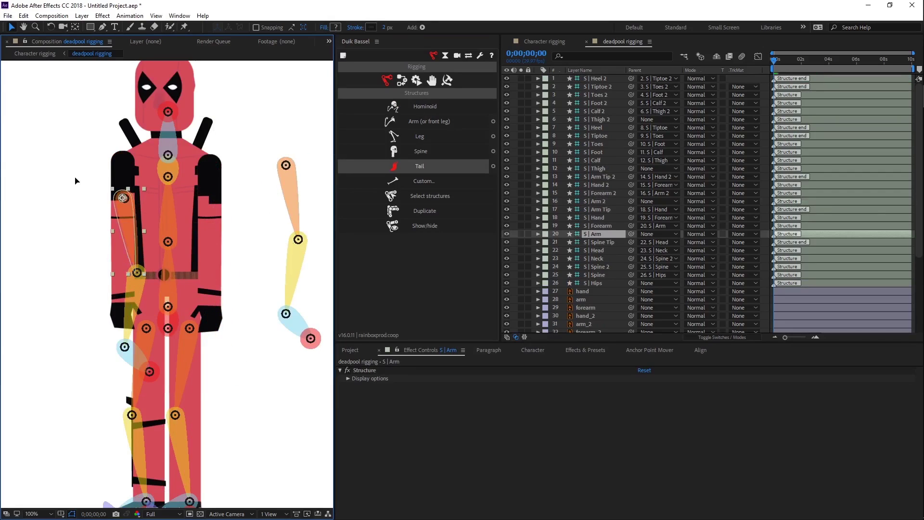
Raise the hips bone to the belt and lower the spine bone slightly toward it.
click(169, 328)
click(168, 311)
click(168, 312)
click(169, 313)
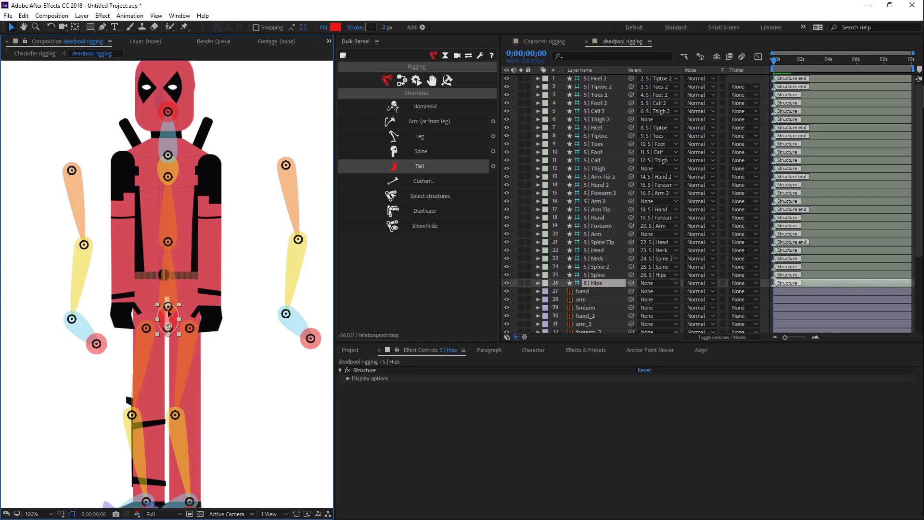
drag(168, 310, 167, 294)
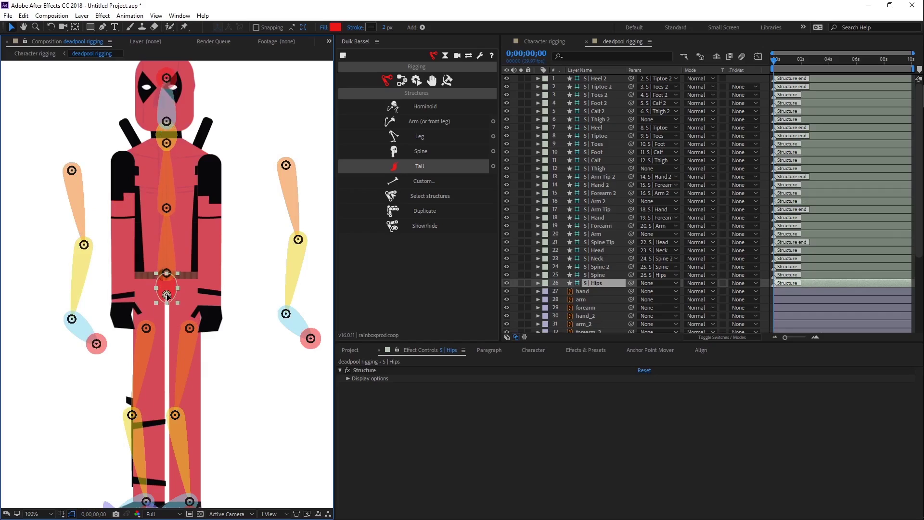
click(166, 273)
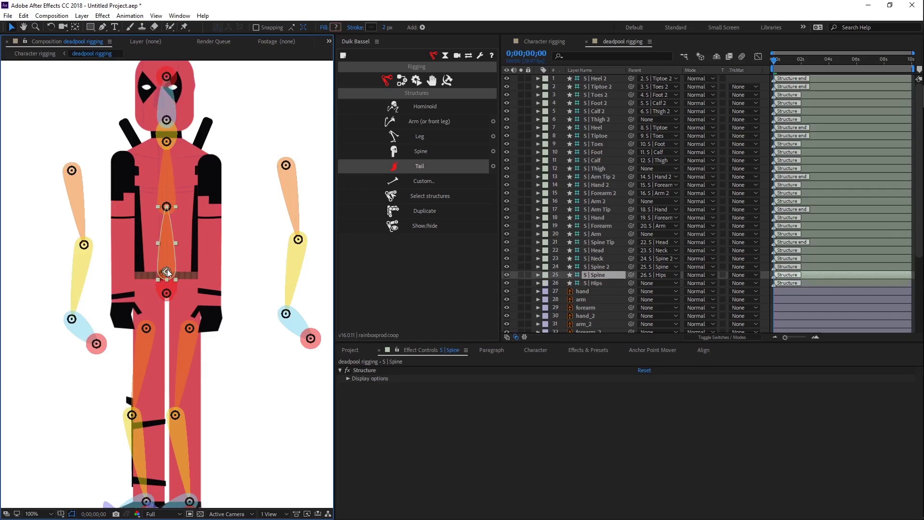
drag(167, 272, 166, 281)
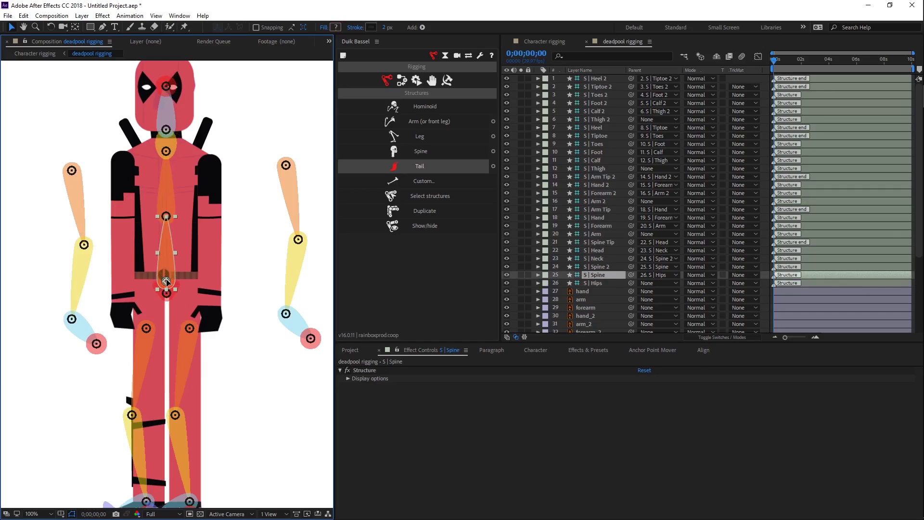
Select the lower and upper body layers and enlarge the timeline to show more layers.
click(143, 250)
click(148, 197)
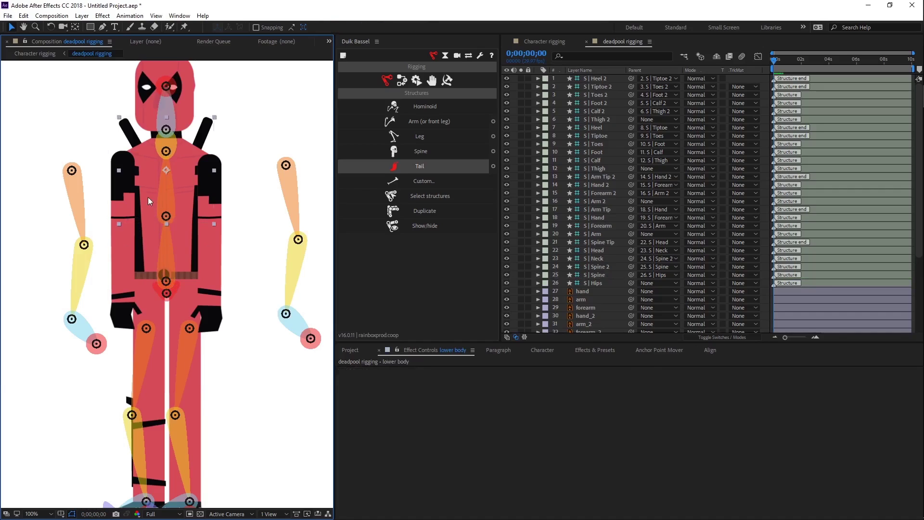
scroll(608, 264, down, 3)
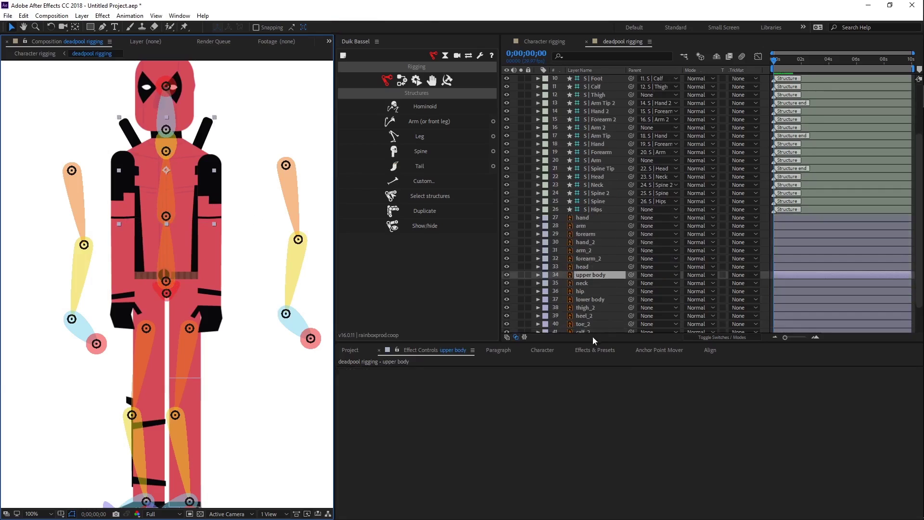
drag(590, 341, 596, 450)
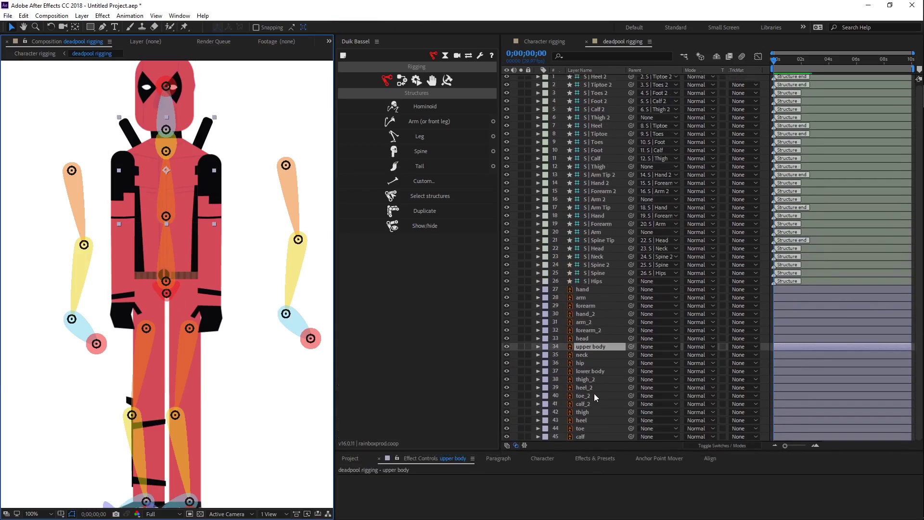
With the upper body artwork hidden, lower the Spine 2 bone slightly, then show the artwork again.
click(507, 346)
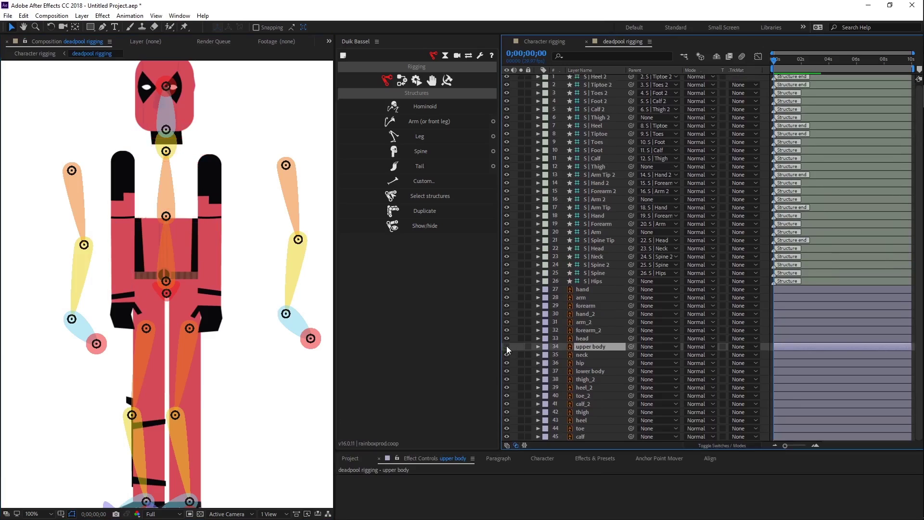
click(166, 216)
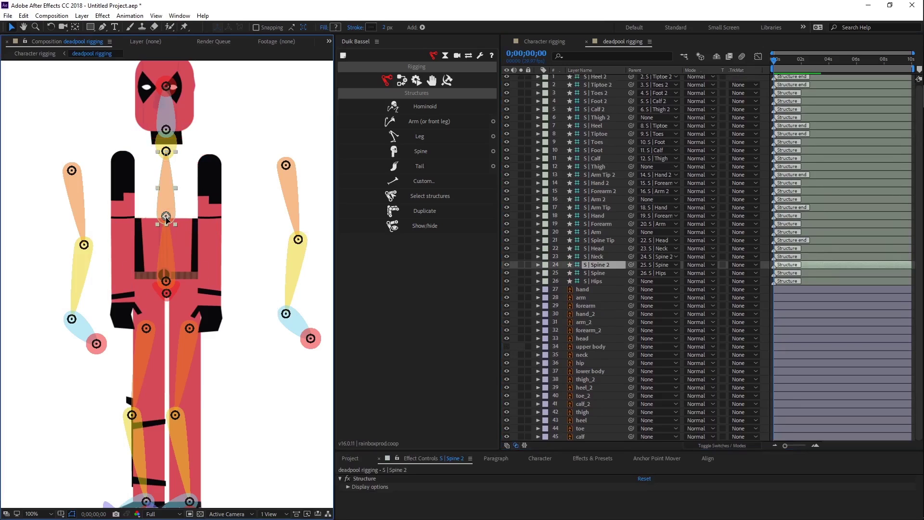
drag(166, 219, 166, 222)
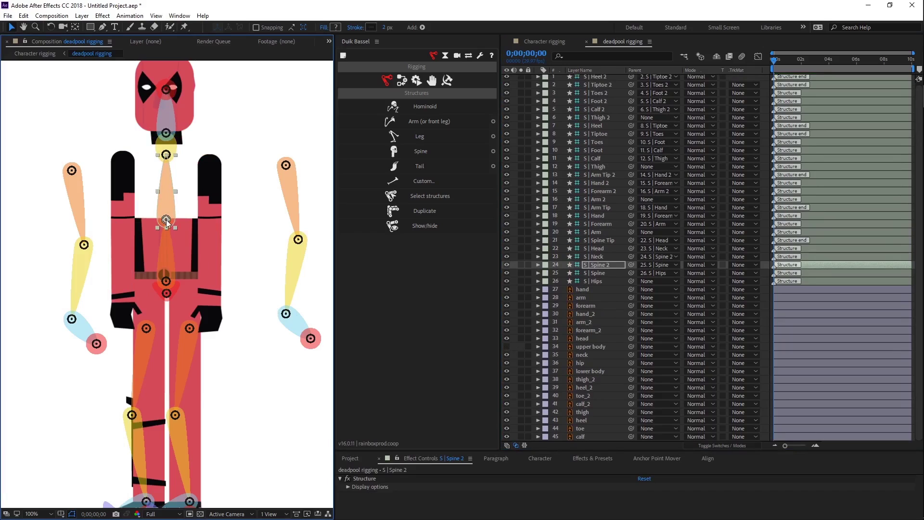
click(508, 347)
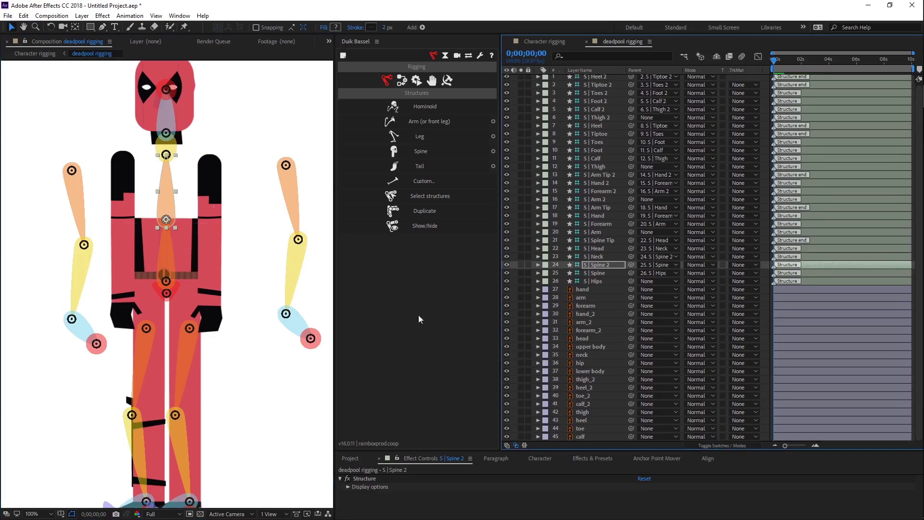
Move the neck bone up, seat the head bone on the neck, and place the spine tip atop the head.
drag(166, 152, 166, 141)
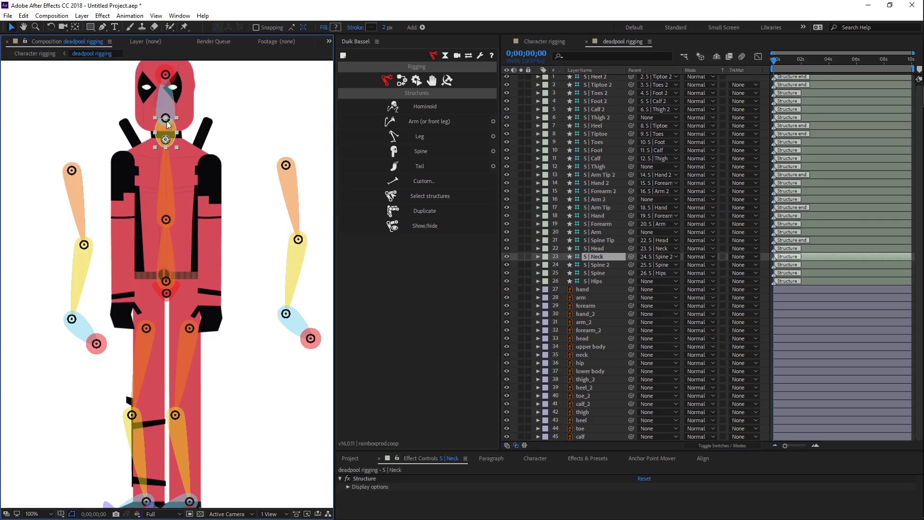
click(167, 128)
drag(167, 129, 167, 130)
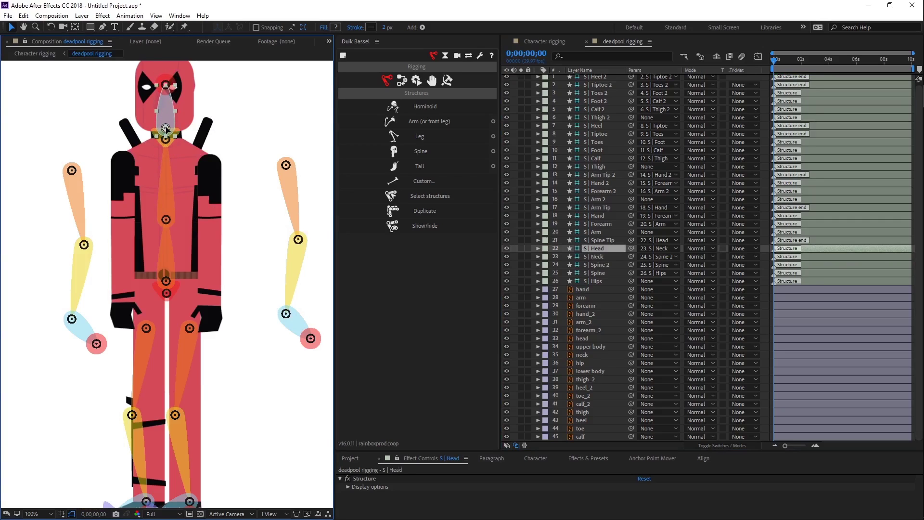
drag(165, 81, 166, 64)
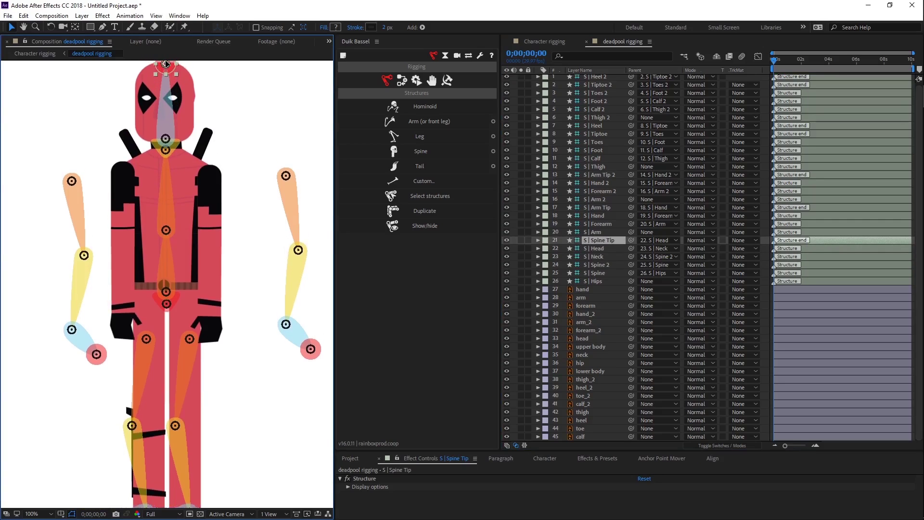
drag(165, 64, 165, 72)
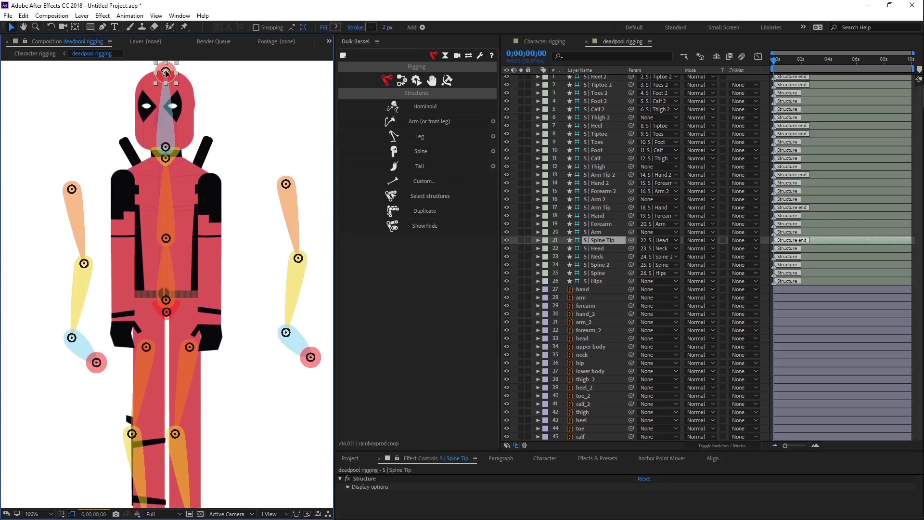
scroll(161, 289, down, 5)
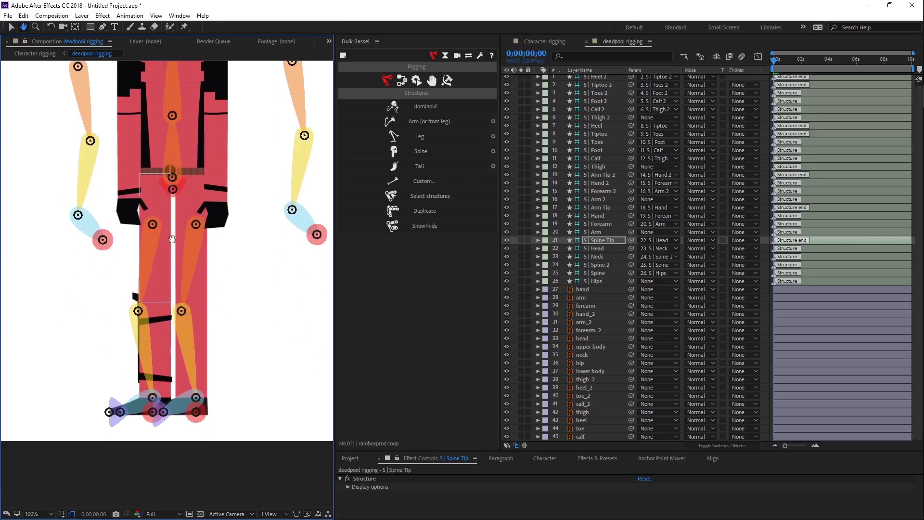
Fit the first leg's thigh joint to the hip, knee on the leg, and ankle onto the foot.
click(154, 224)
drag(153, 223, 153, 175)
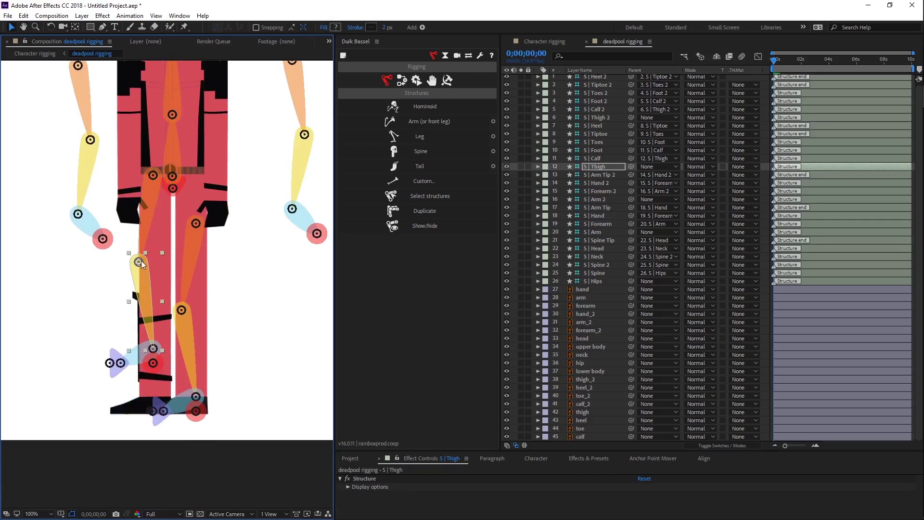
drag(138, 263, 154, 281)
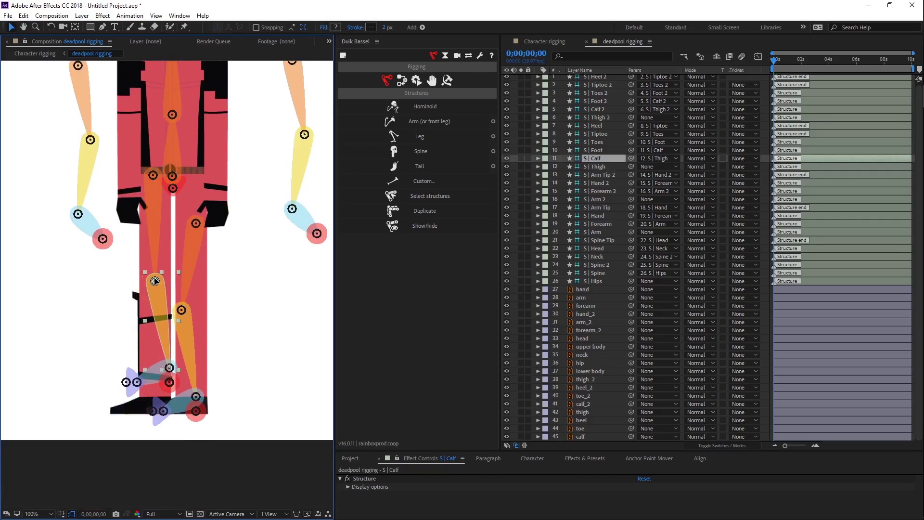
click(170, 372)
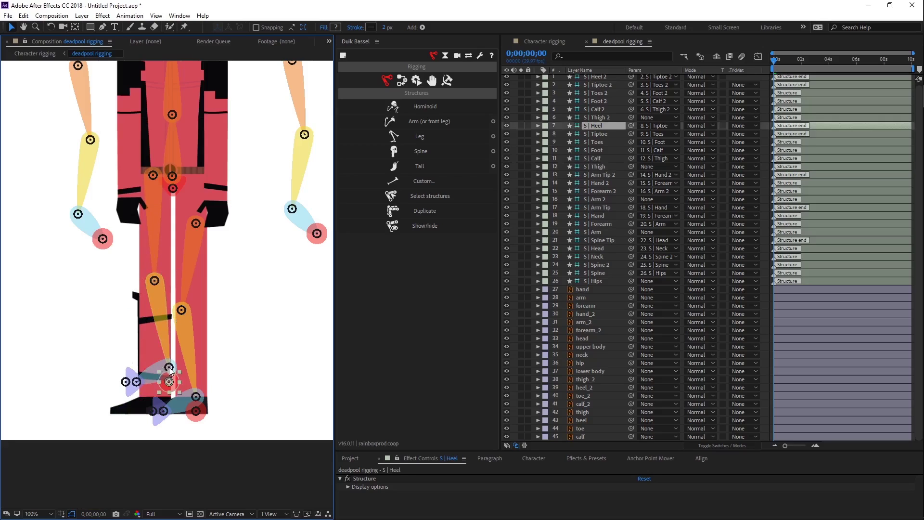
drag(169, 369, 159, 398)
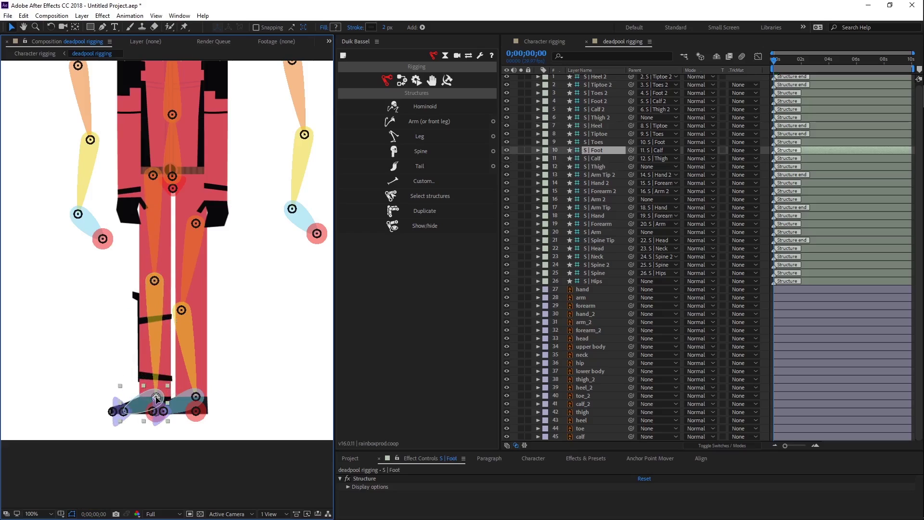
Nudge the knee, foot and toe bones into place, then raise Thigh 2 to the hip.
click(155, 281)
drag(155, 283, 154, 287)
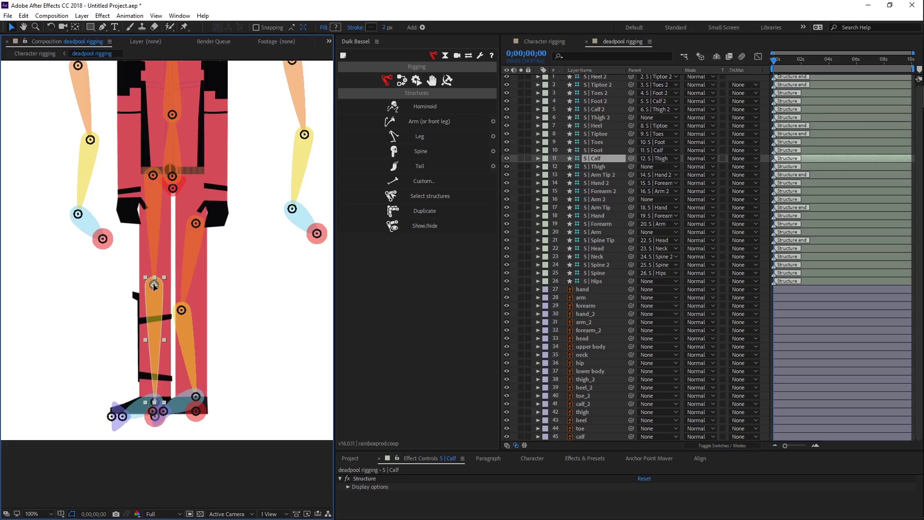
click(155, 400)
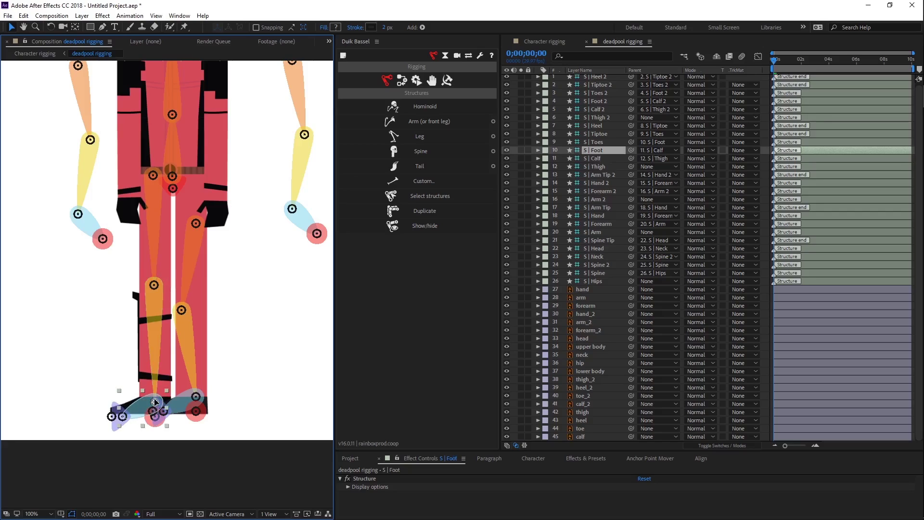
drag(155, 400, 155, 398)
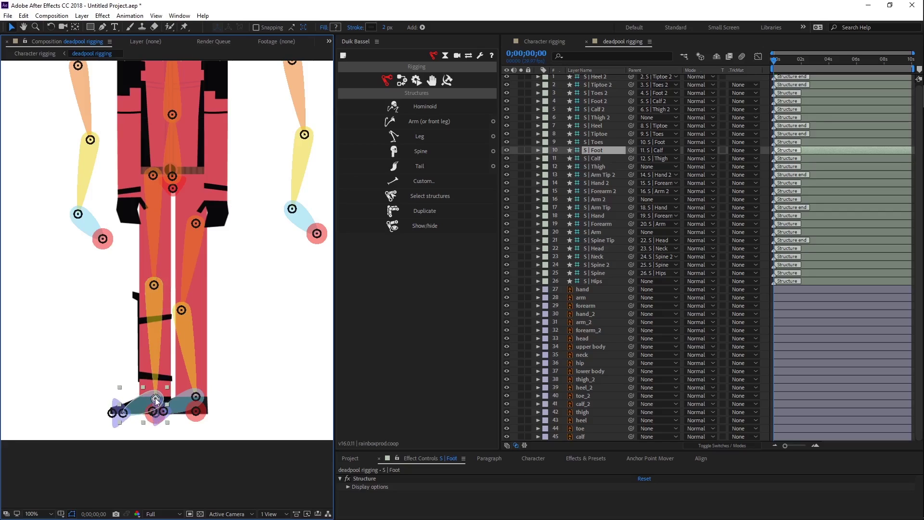
click(117, 414)
drag(126, 413, 127, 411)
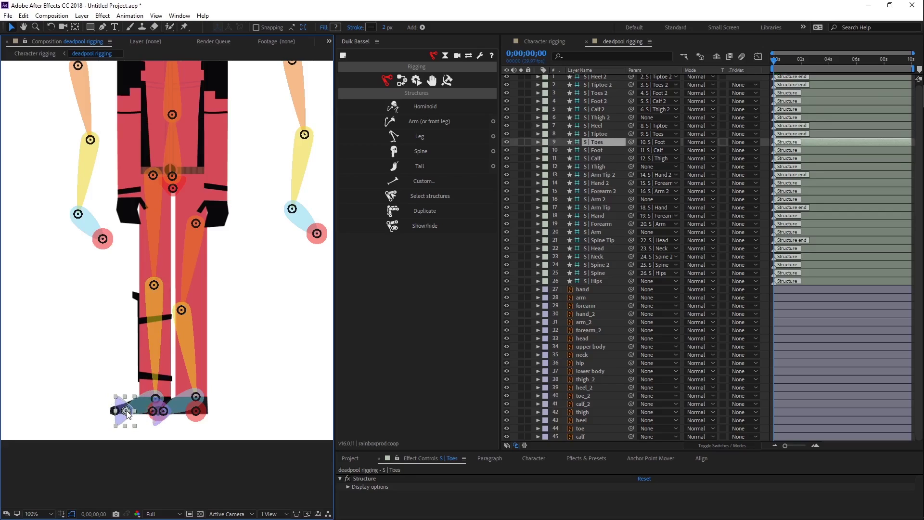
click(195, 223)
drag(196, 223, 196, 177)
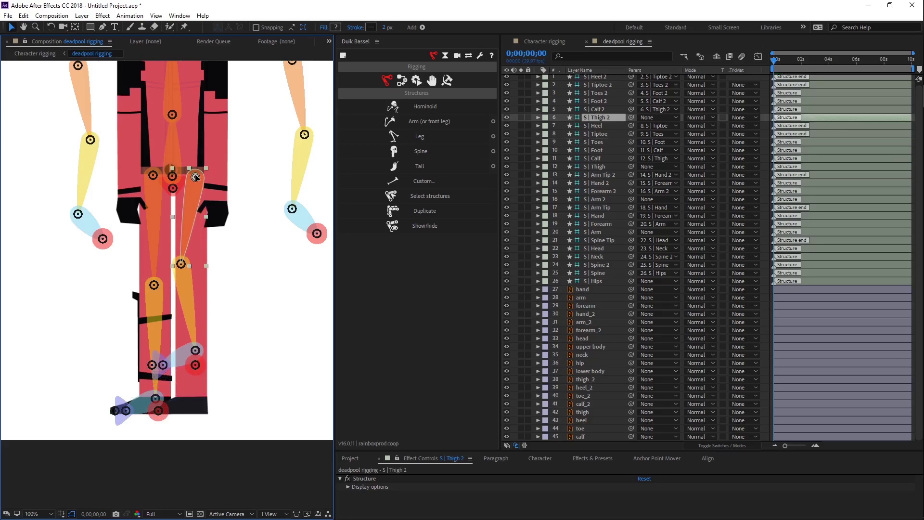
Lower the Calf 2 knee, set Foot 2 at the ankle, and shift Toes 2 onto the right shoe.
drag(188, 288, 191, 286)
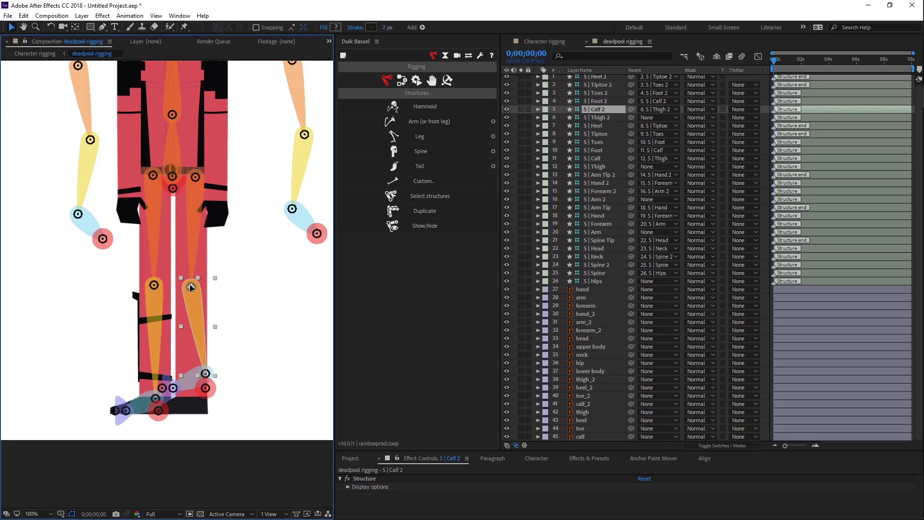
click(202, 380)
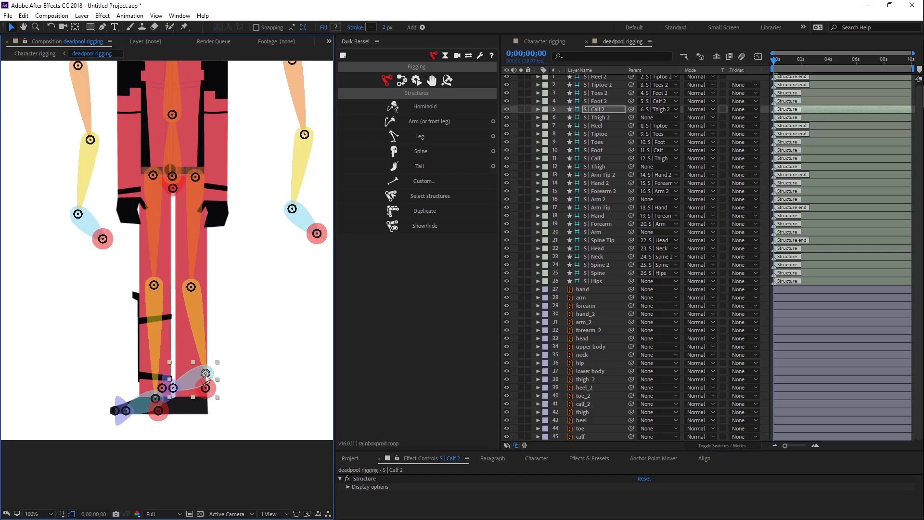
drag(205, 374, 193, 396)
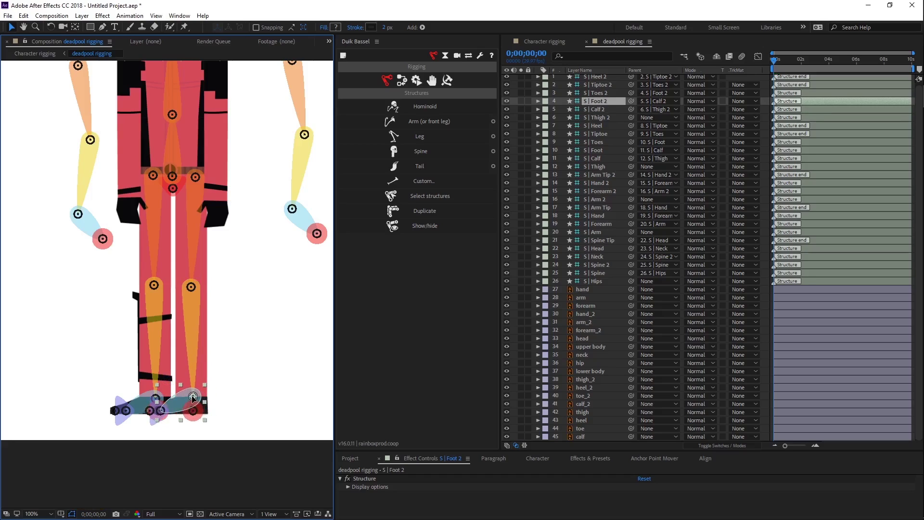
click(159, 410)
drag(160, 411, 169, 409)
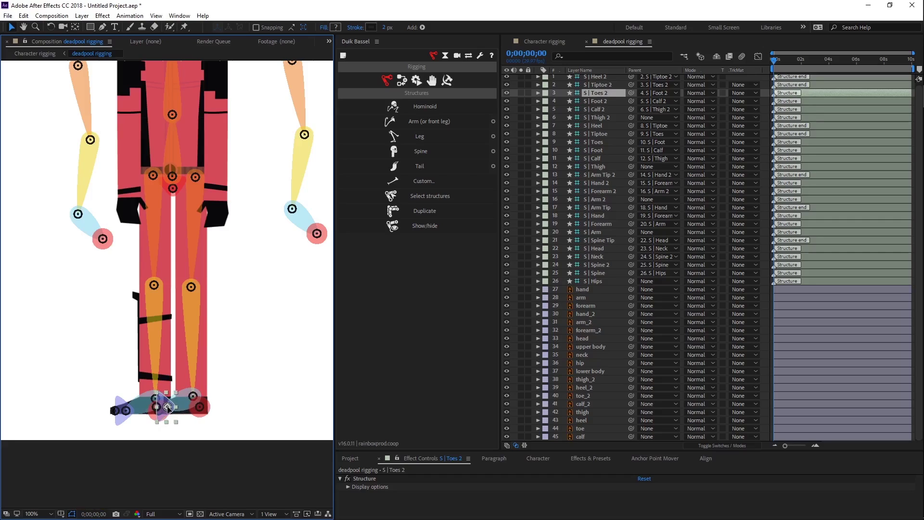
key(Return)
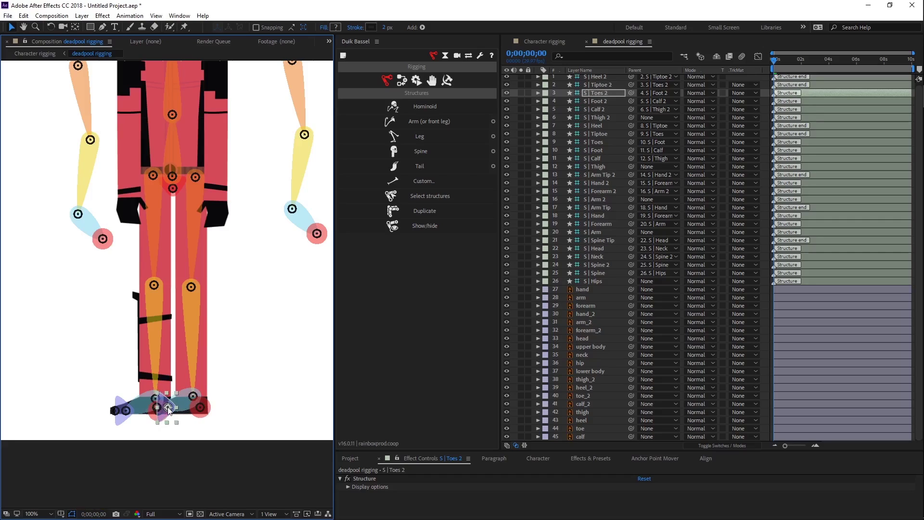
key(h)
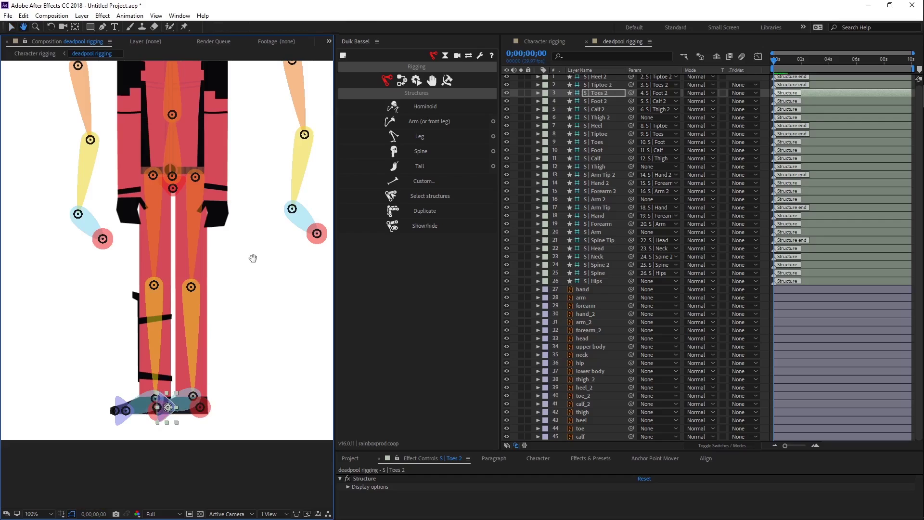
drag(252, 258, 245, 382)
Fit the Arm 2 chain onto the right-hand arm: shoulder, Forearm 2 elbow, and Hand 2 on the hand.
key(v)
click(284, 185)
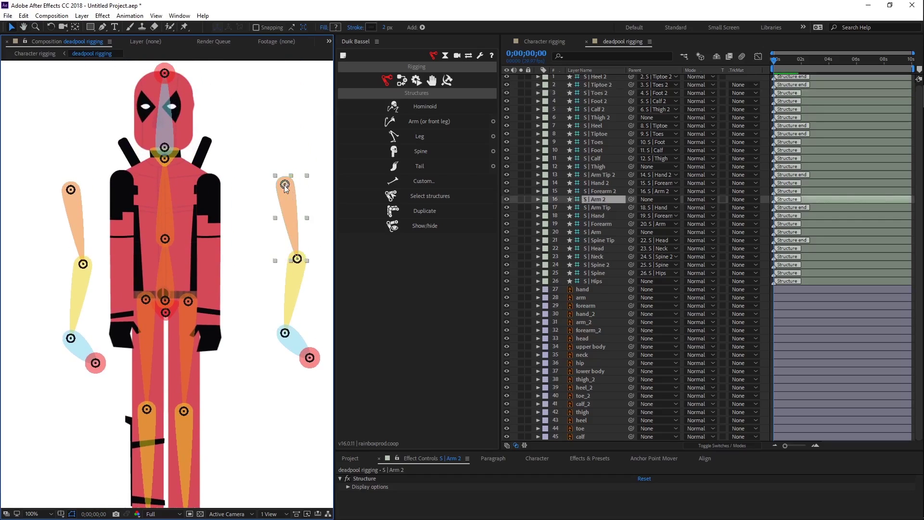
drag(284, 184, 214, 188)
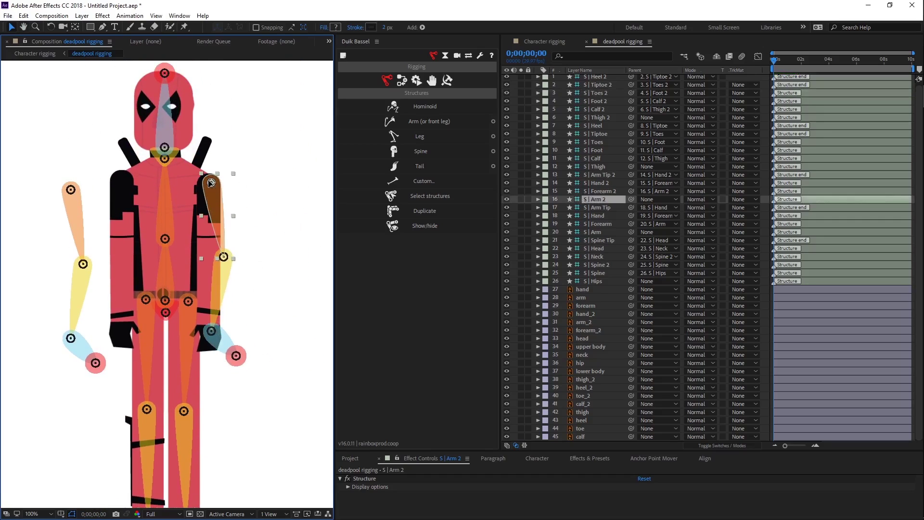
key(Return)
drag(216, 256, 210, 258)
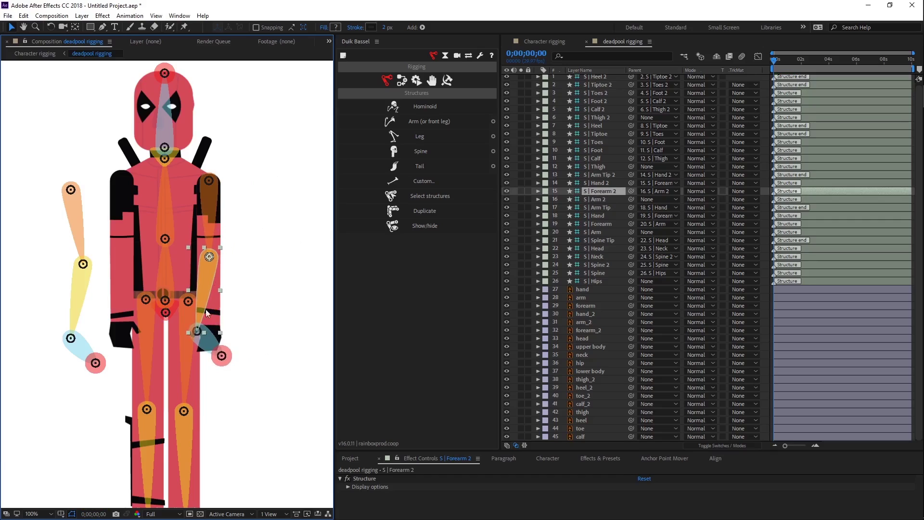
mouse_move(197, 331)
mouse_down()
mouse_move(211, 327)
mouse_move(206, 353)
mouse_up()
click(235, 351)
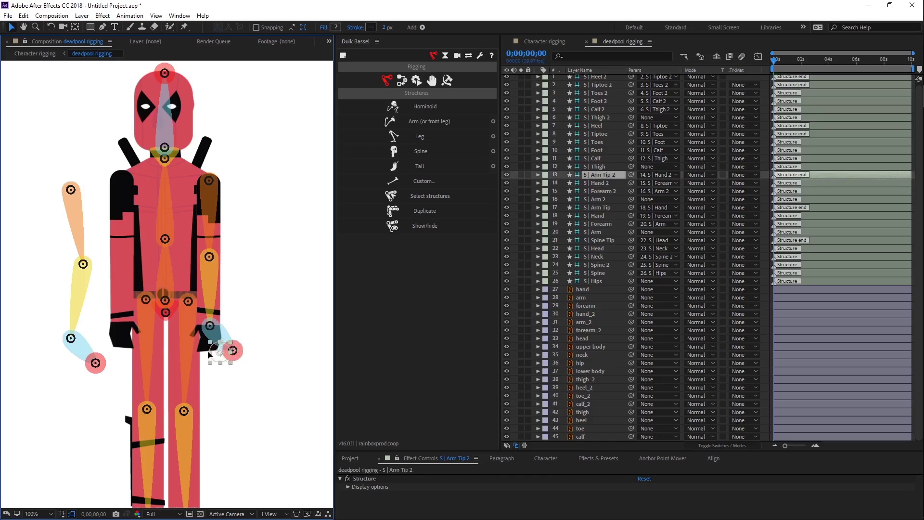
Move the other Arm bone onto its shoulder and place the Forearm elbow on the arm.
click(72, 190)
drag(71, 191, 121, 177)
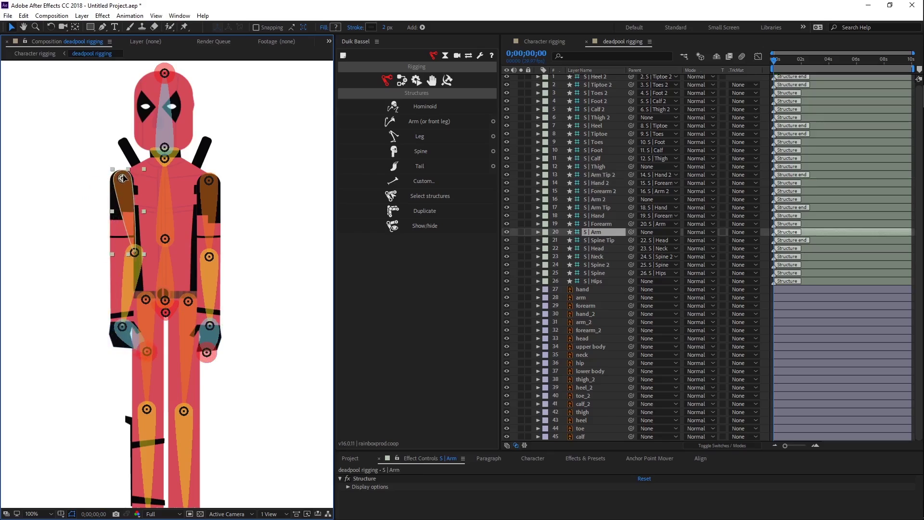
click(135, 255)
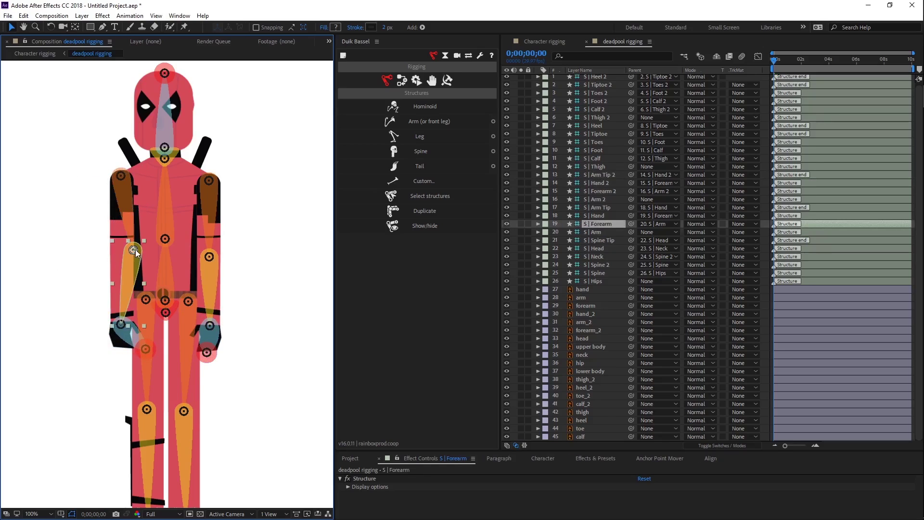
drag(135, 255, 123, 250)
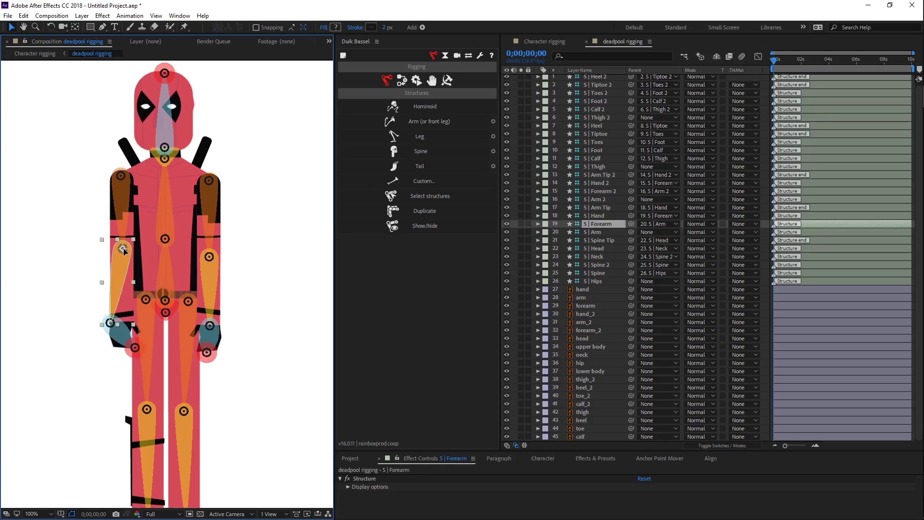
drag(123, 251, 124, 252)
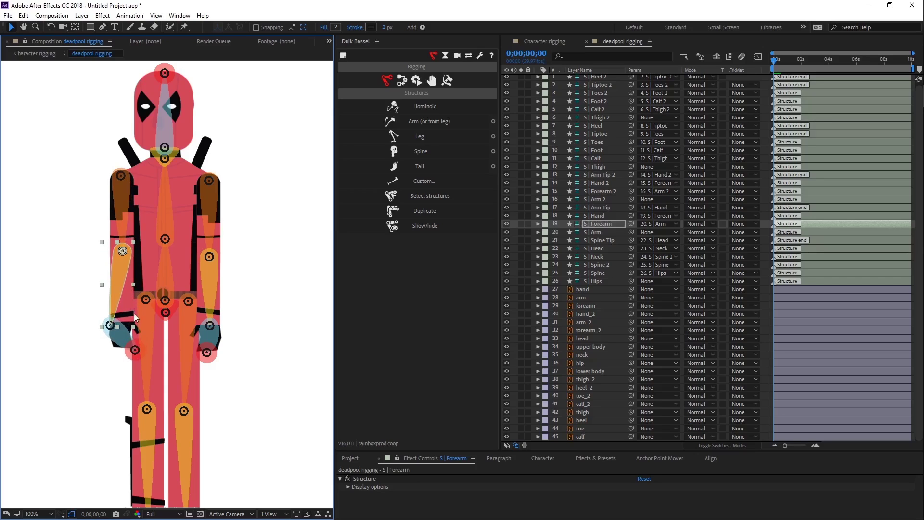
Toggle the arm artwork visibility to check the bones, then move the Hand bone onto the hand.
click(130, 224)
click(134, 232)
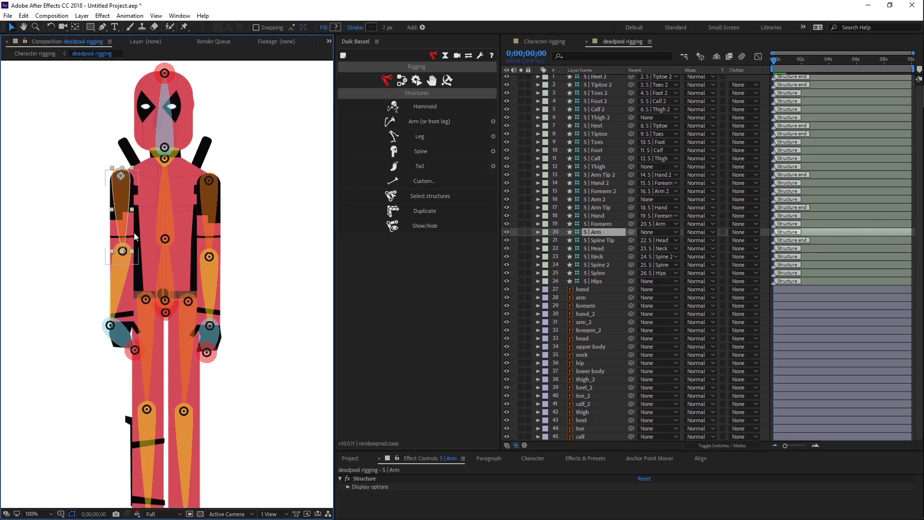
click(508, 298)
click(509, 298)
click(510, 297)
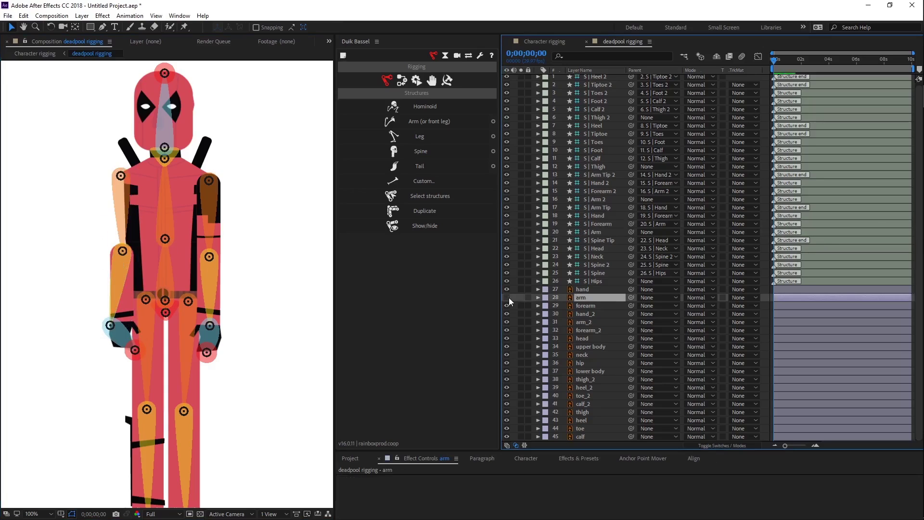
click(509, 298)
click(120, 321)
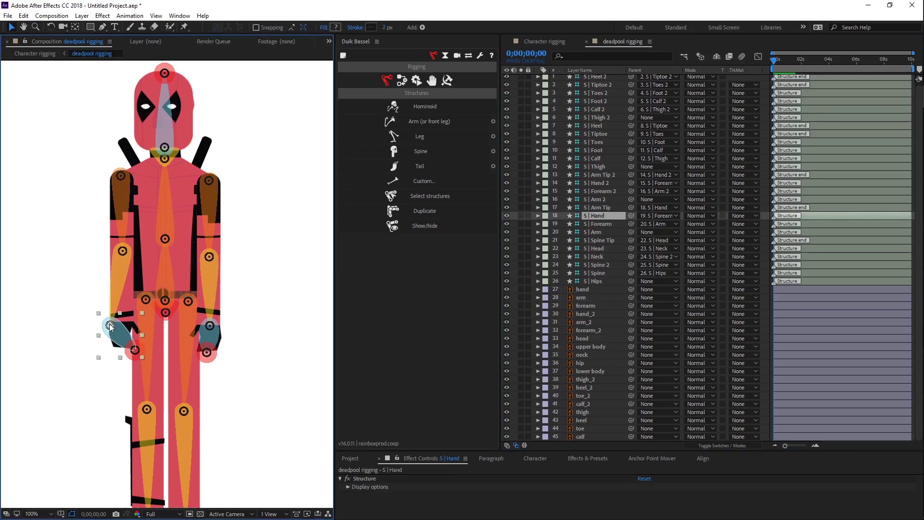
drag(121, 323, 130, 319)
key(Return)
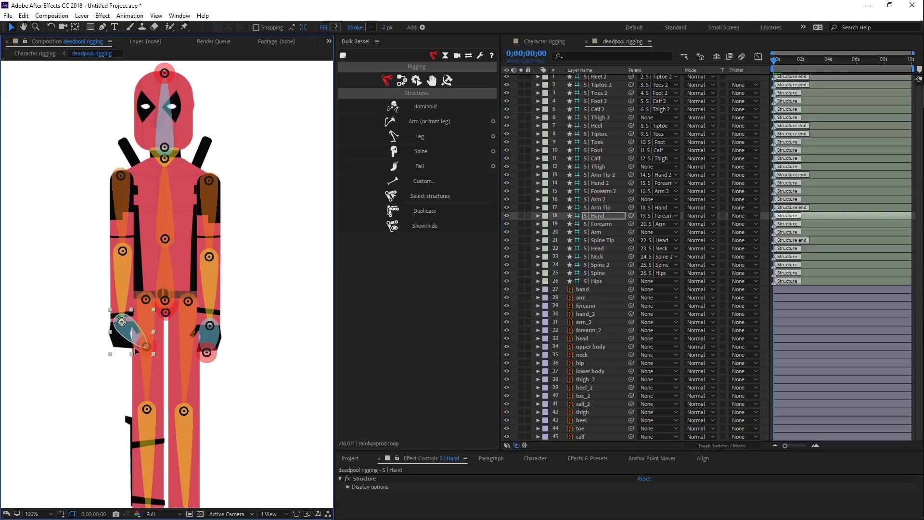
click(157, 347)
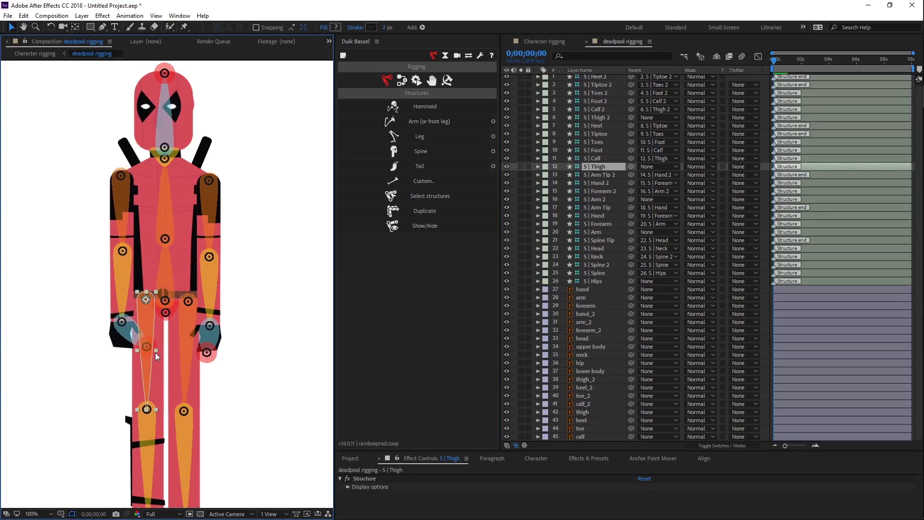
click(150, 349)
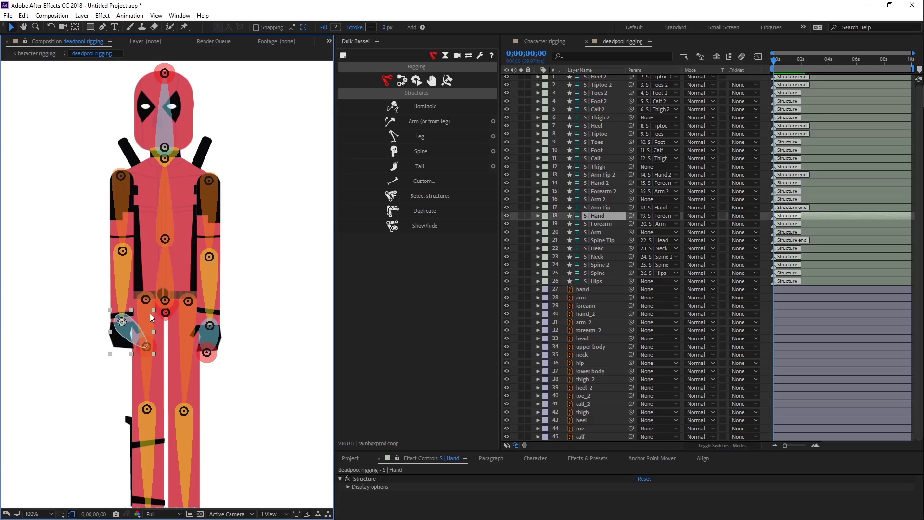
At 200% zoom, drag the Arm Tip bone onto the hand's end, then zoom back out to 50%.
key(period)
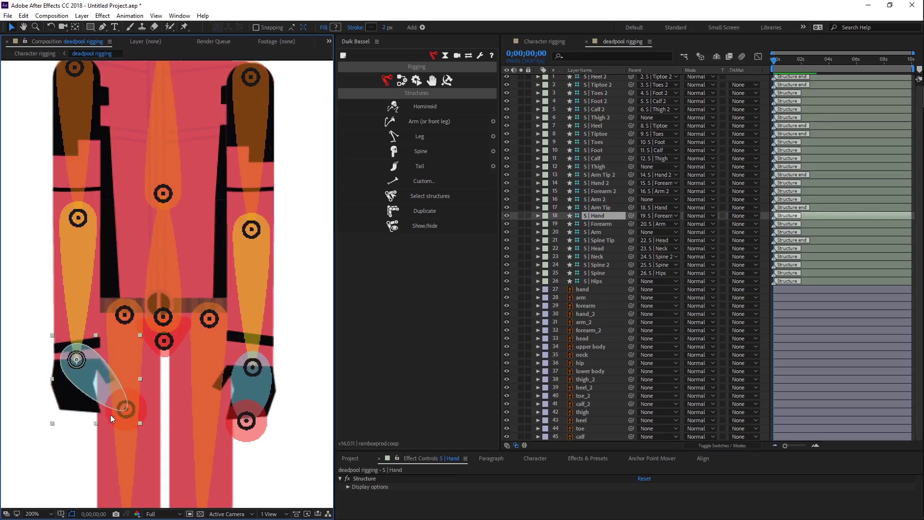
click(143, 409)
drag(128, 410, 83, 409)
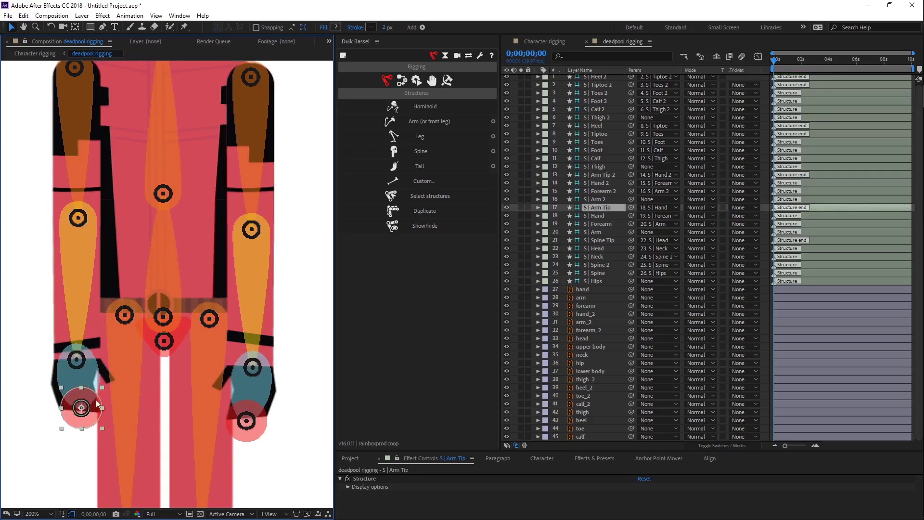
key(comma)
key(comma)
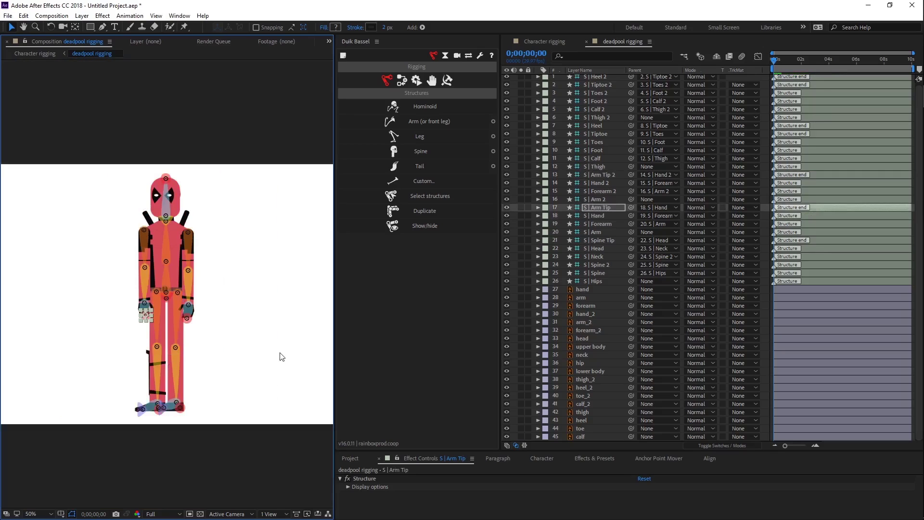
click(282, 356)
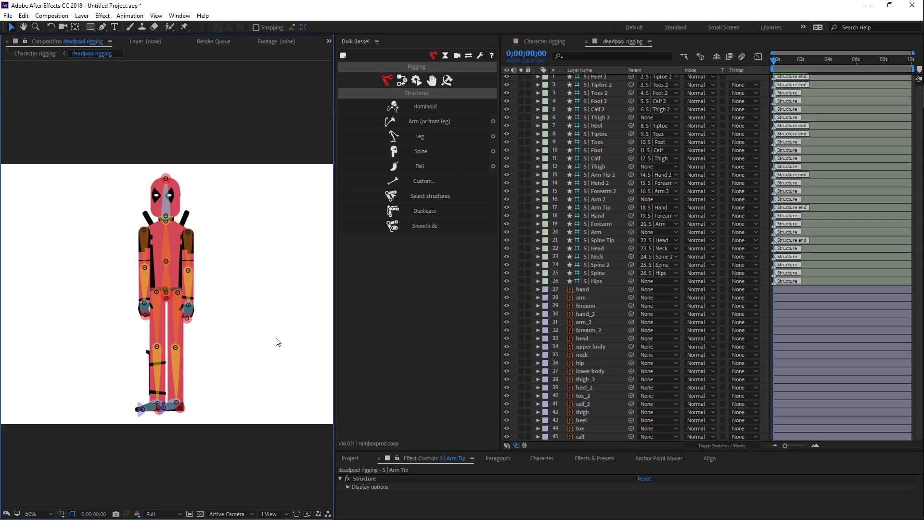
click(610, 295)
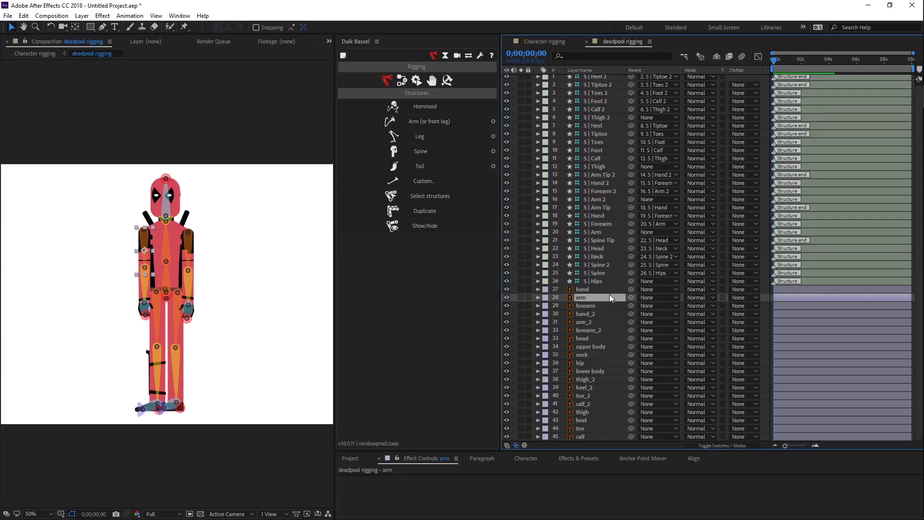
Parent the first leg's calf, toe, heel and thigh artwork to S | Calf, Toes, Heel and Thigh.
key(grave)
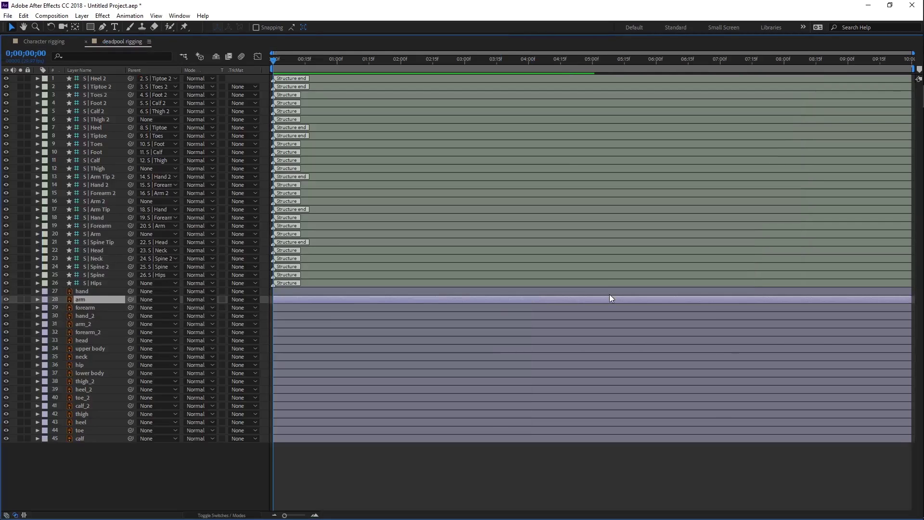
click(92, 441)
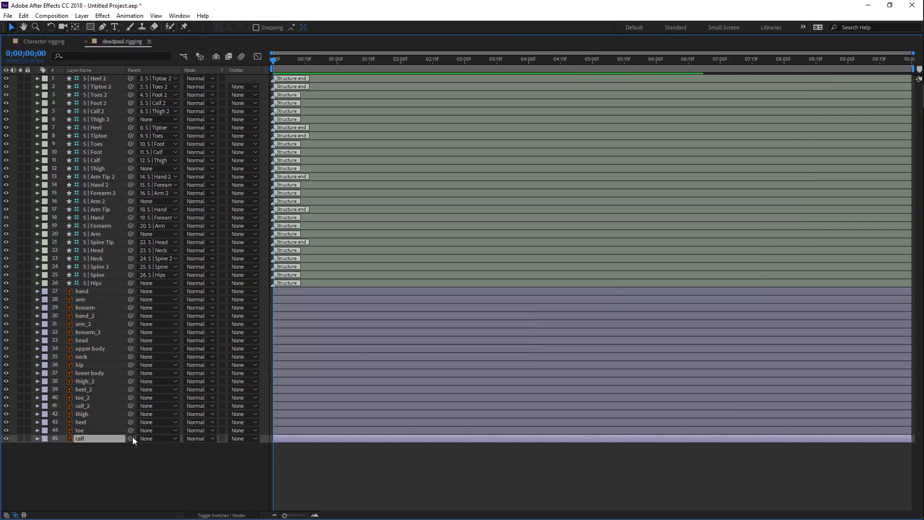
drag(131, 438, 96, 163)
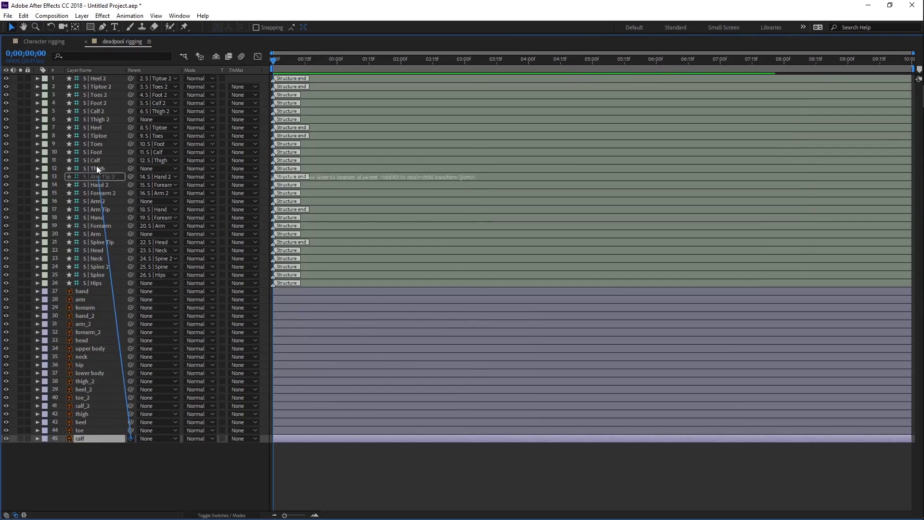
drag(94, 160, 95, 160)
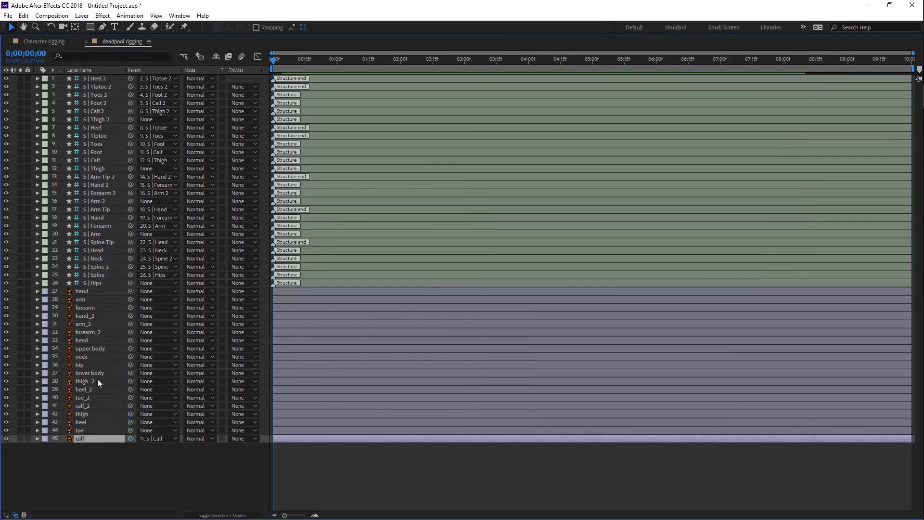
click(95, 431)
drag(131, 430, 98, 144)
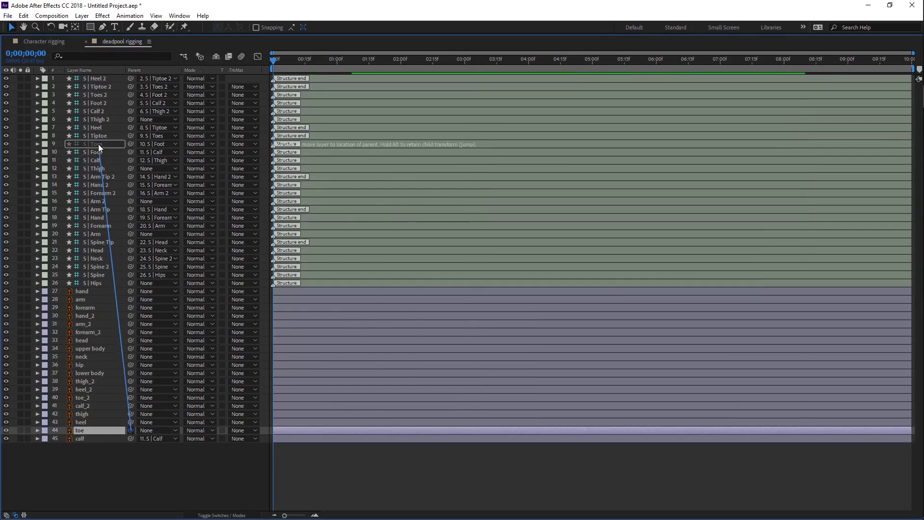
click(100, 424)
drag(130, 422, 99, 129)
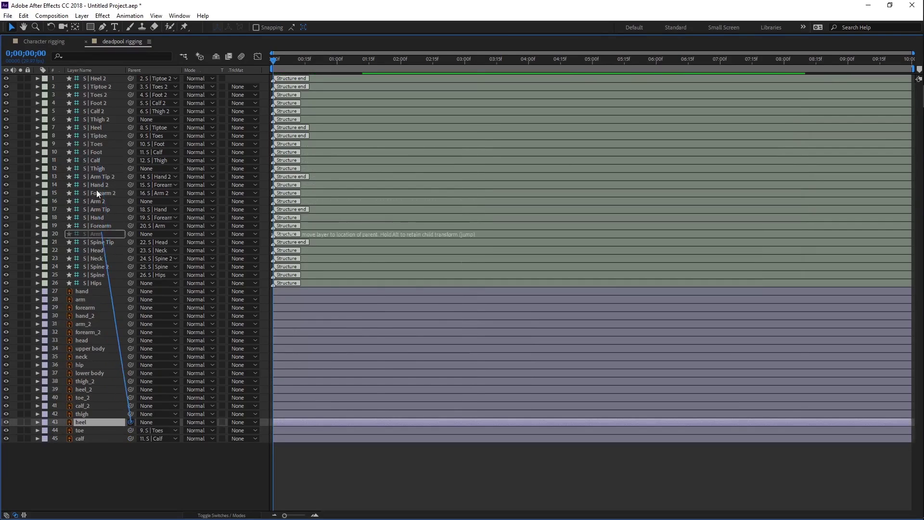
click(107, 415)
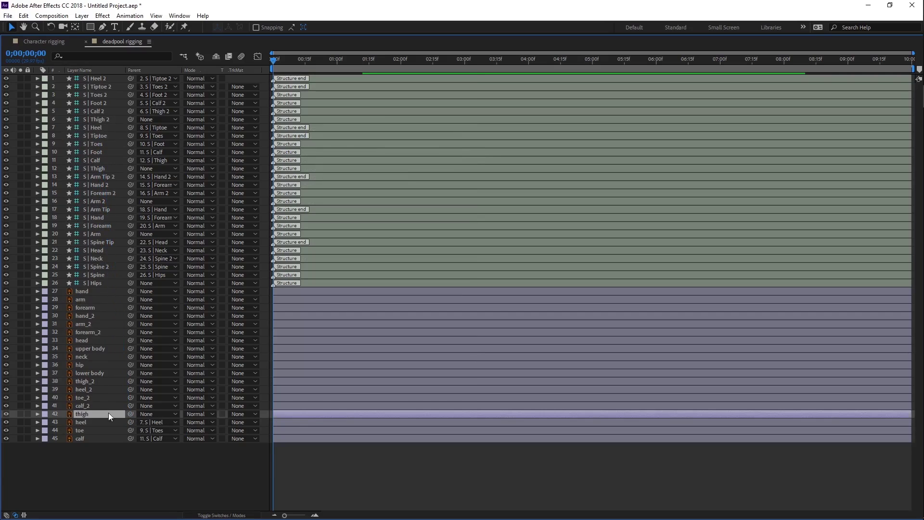
drag(131, 414, 96, 168)
Parent calf_2, toe_2, heel_2 and thigh_2 to S | Calf 2, Toes 2, Heel 2 and Thigh 2.
click(86, 406)
drag(130, 405, 99, 111)
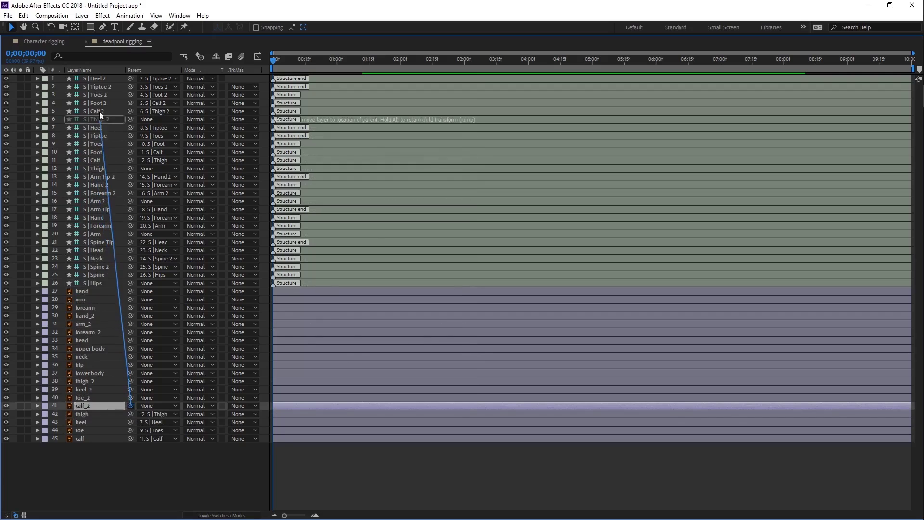
click(92, 398)
drag(130, 397, 106, 102)
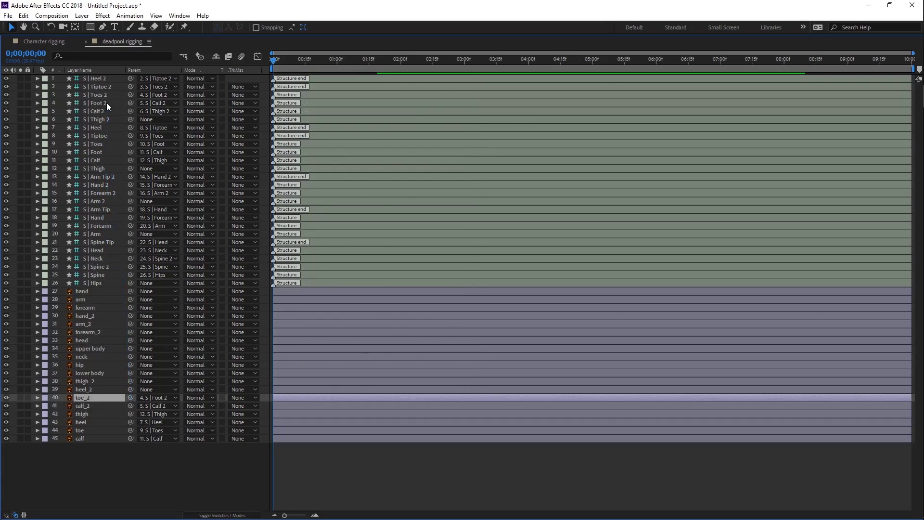
drag(130, 397, 106, 95)
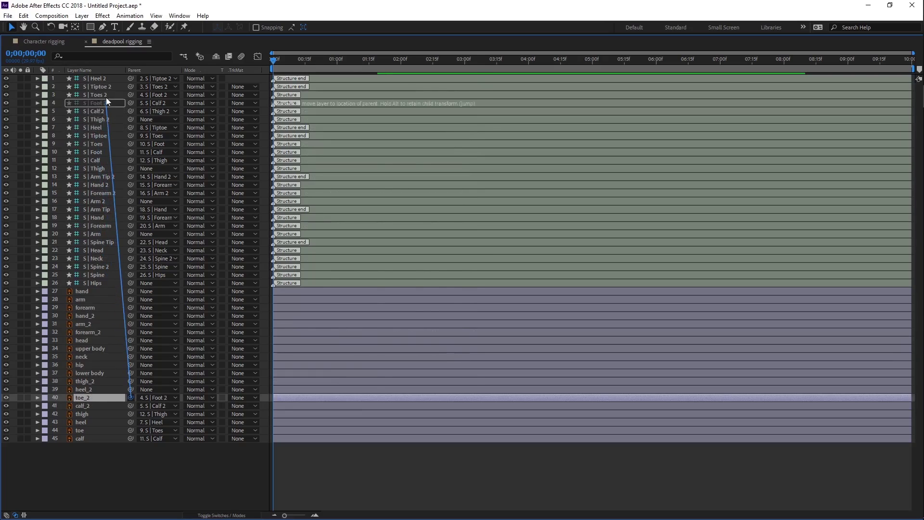
click(89, 389)
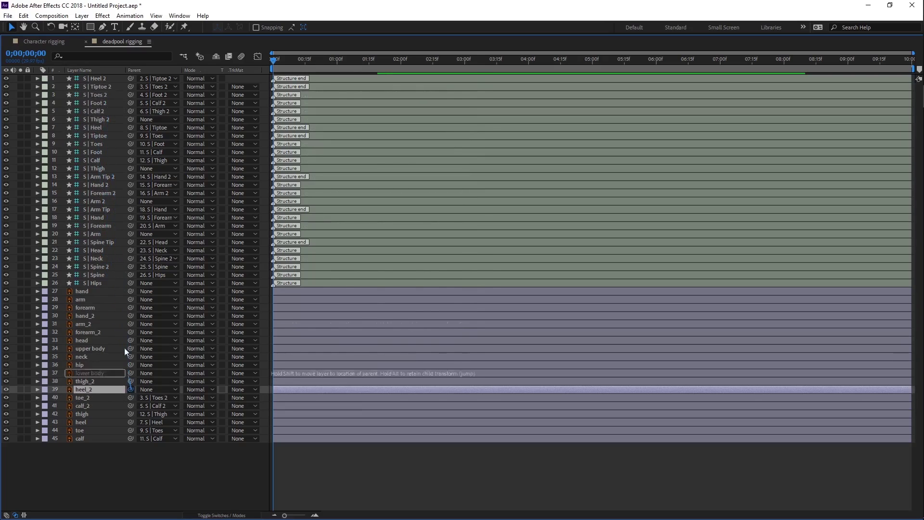
drag(128, 374, 105, 78)
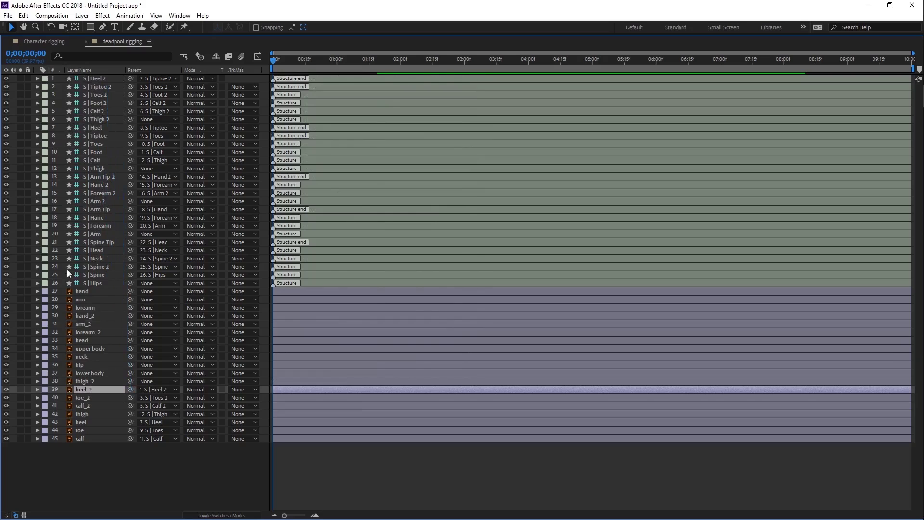
click(97, 380)
drag(130, 382, 106, 119)
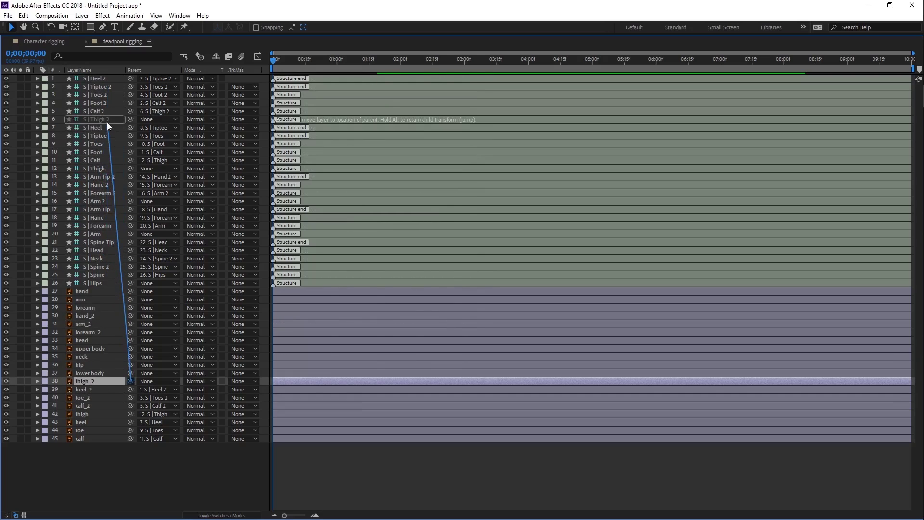
Parent the lower body to S | Spine and the hip artwork to S | Hips.
click(90, 374)
drag(130, 373, 110, 278)
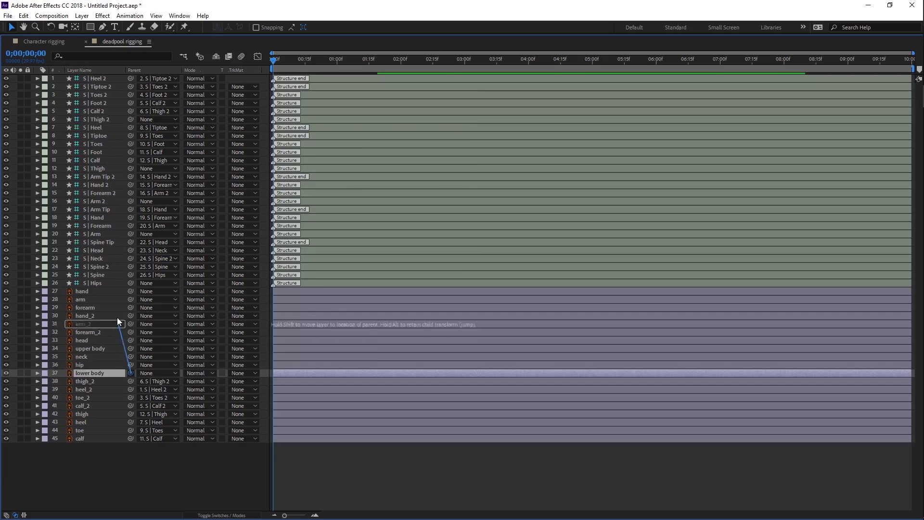
click(88, 365)
drag(131, 365, 103, 284)
click(92, 356)
Parent the neck, upper body and head artwork to the S | Neck, S | Spine 2 and S | Head bones.
drag(130, 356, 101, 258)
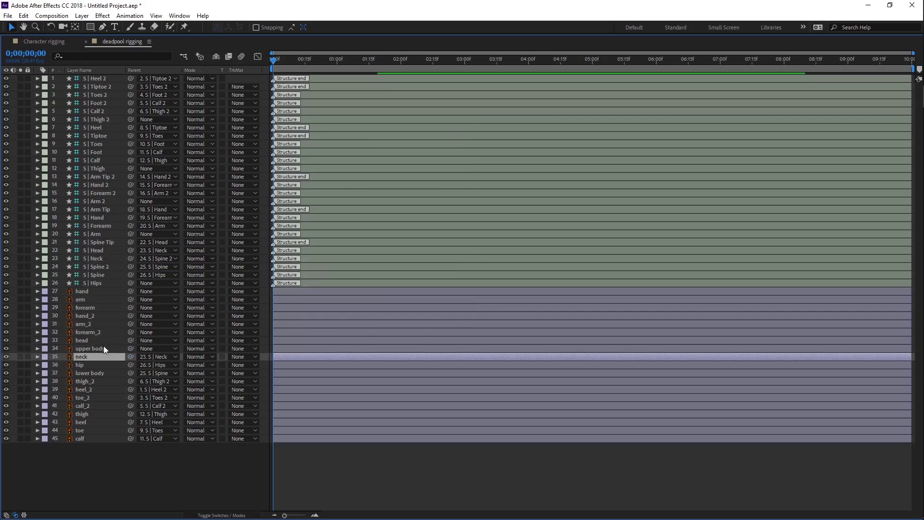
click(103, 347)
drag(129, 348, 109, 267)
click(103, 341)
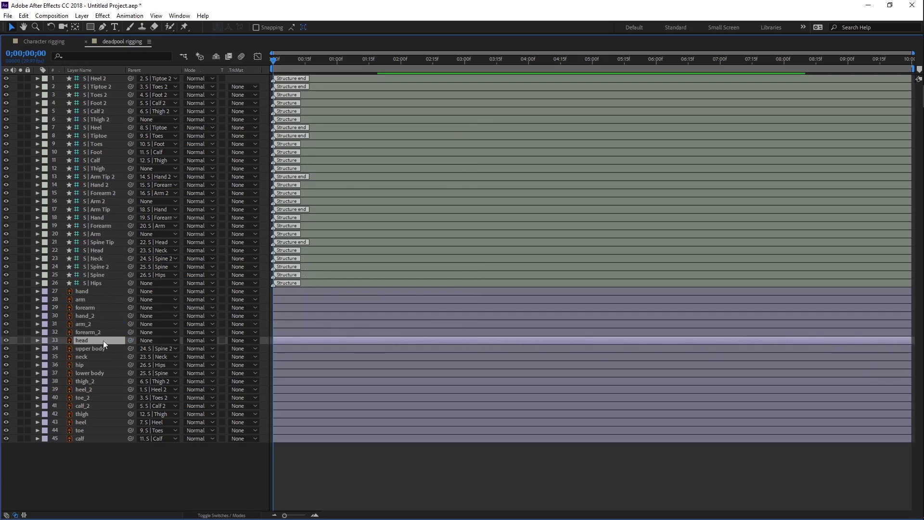
drag(129, 340, 101, 252)
Parent forearm_2, arm_2 and hand_2 artwork to the S | Forearm 2, Arm 2 and Hand 2 bones.
click(95, 332)
drag(129, 332, 111, 195)
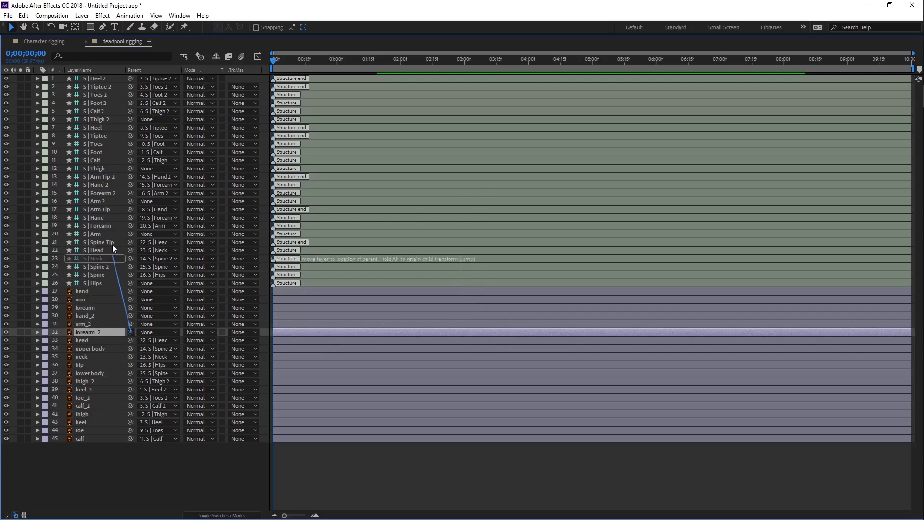
click(92, 325)
mouse_move(130, 324)
mouse_down()
mouse_move(104, 246)
mouse_move(104, 202)
mouse_up()
click(124, 315)
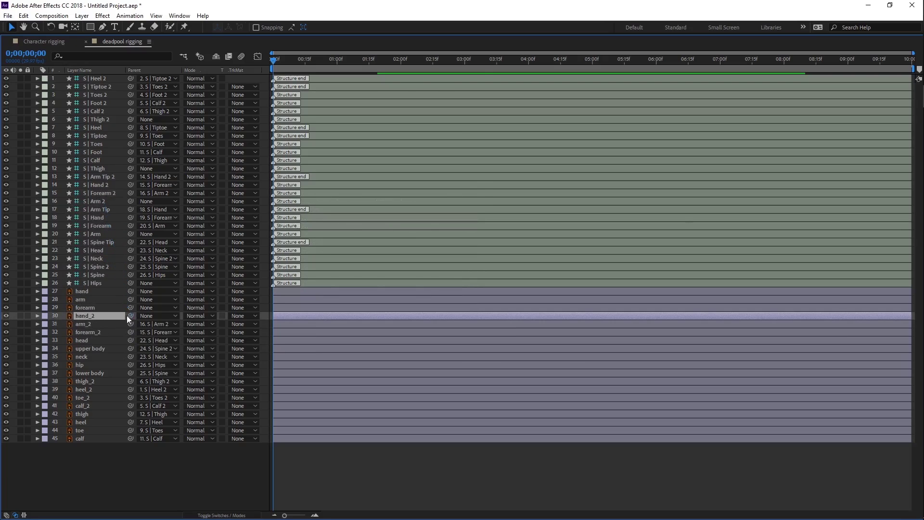
drag(129, 316, 108, 186)
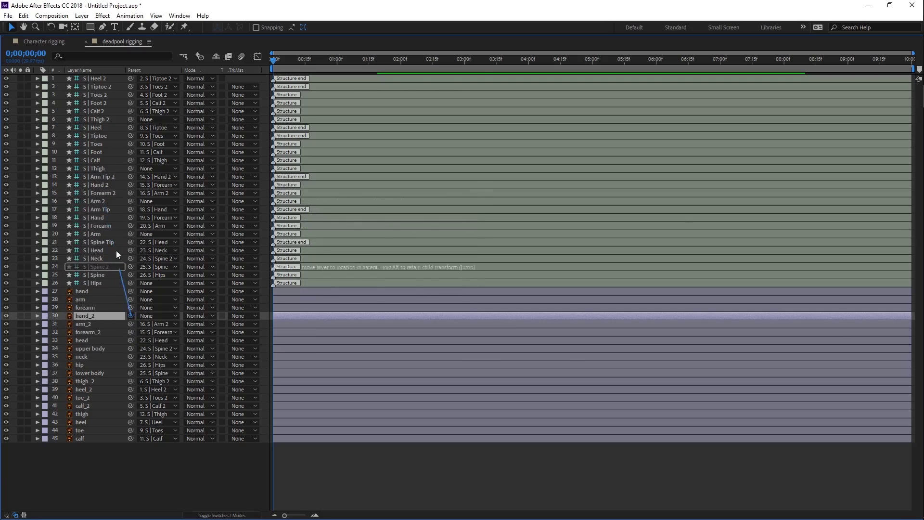
Parent the forearm, arm and hand artwork to the S | Forearm, Arm and Hand bones.
click(97, 308)
drag(130, 308, 108, 225)
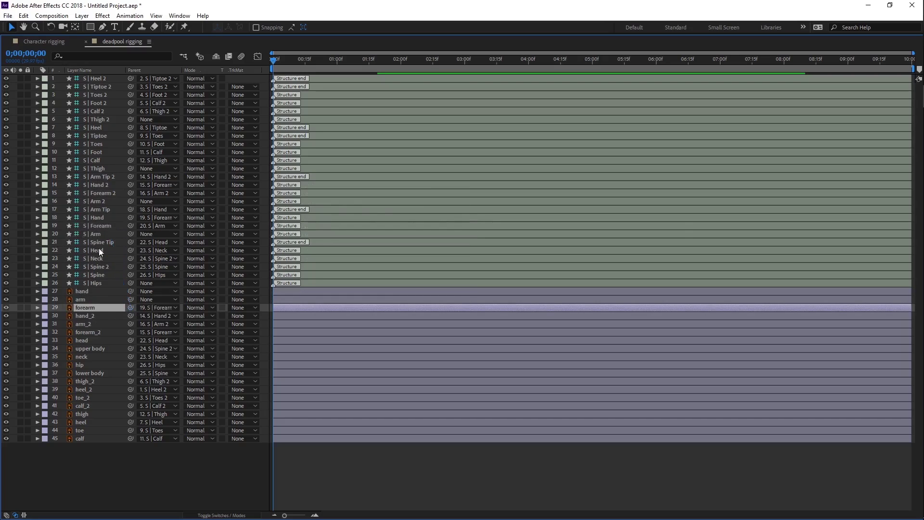
click(85, 299)
drag(130, 300, 99, 234)
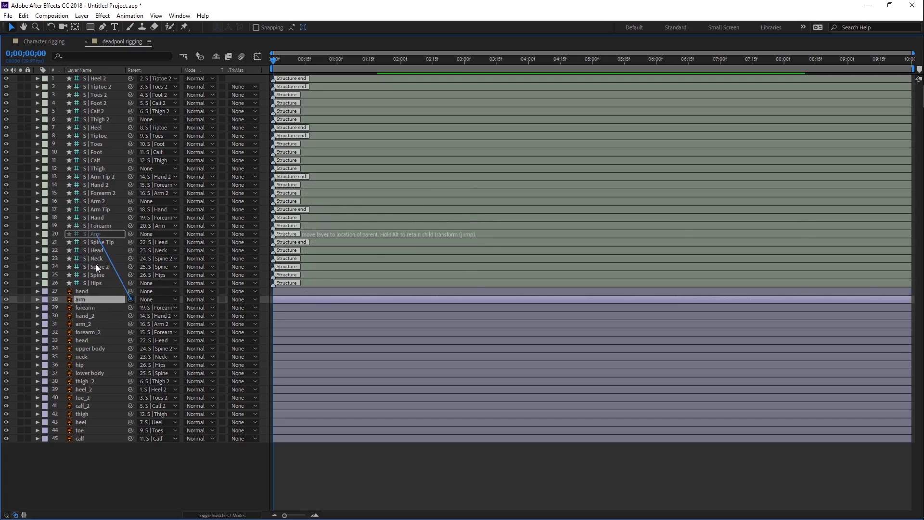
click(91, 291)
mouse_move(130, 291)
mouse_down()
mouse_move(107, 259)
mouse_move(104, 218)
mouse_up()
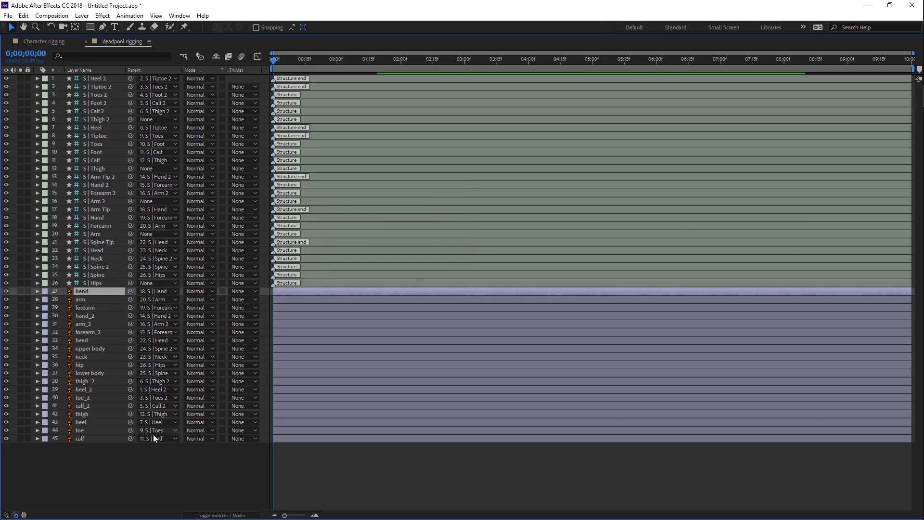
Restore the full workspace and select all 26 S | structure layers starting from S | Hips.
key(grave)
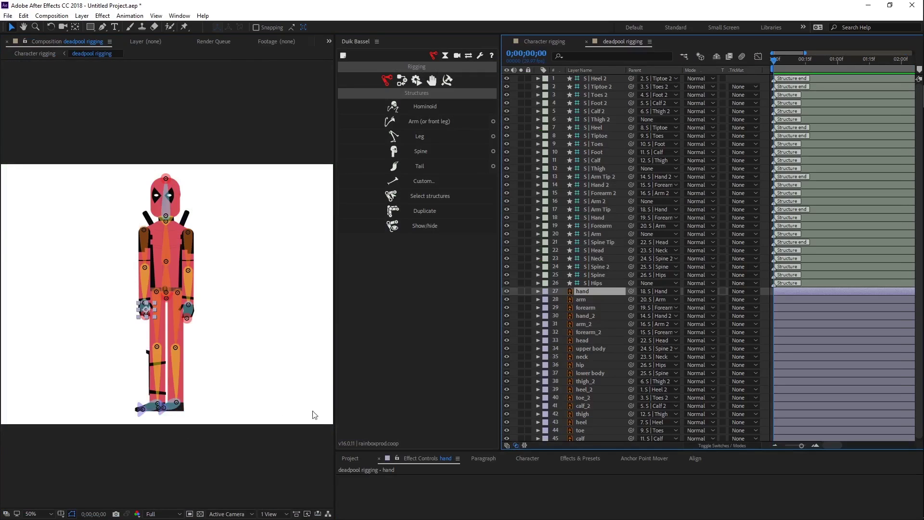
click(597, 283)
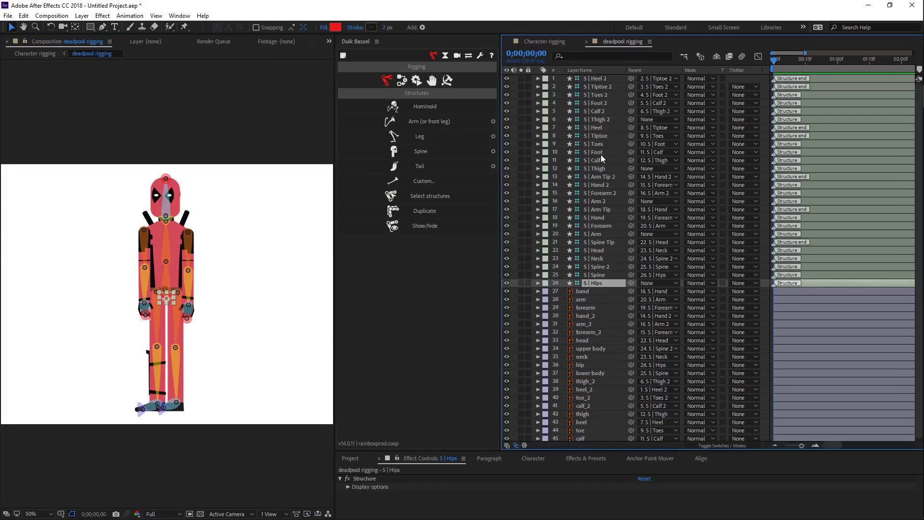
shift+click(600, 79)
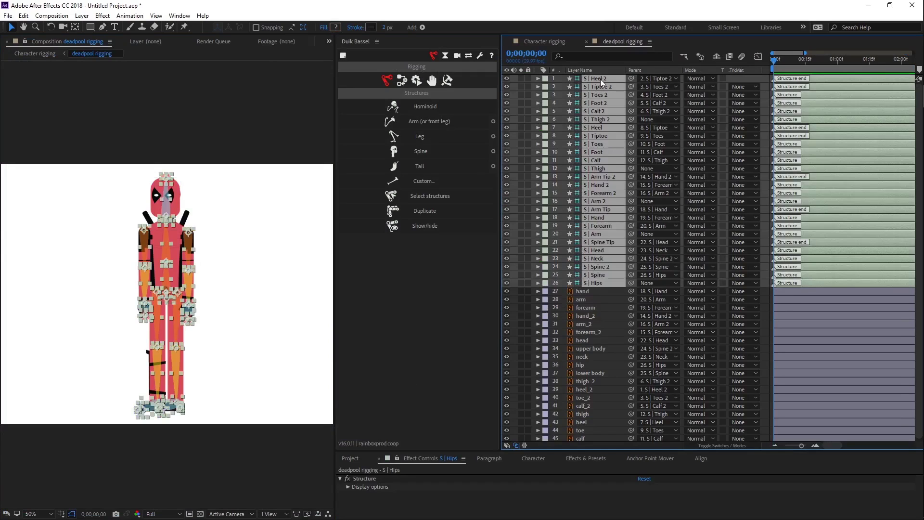
Run Duik's Auto-rig & IK from Links & constraints on the selected structures, then deselect all layers.
click(402, 81)
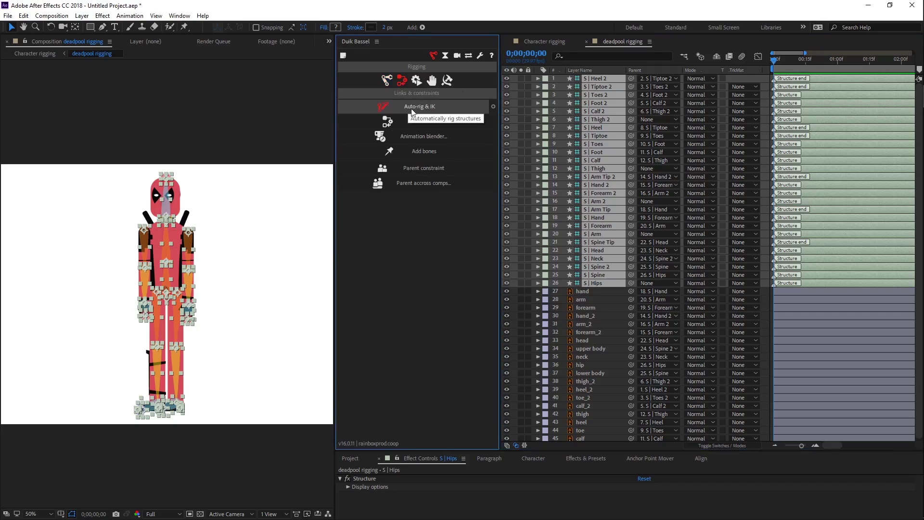
click(428, 109)
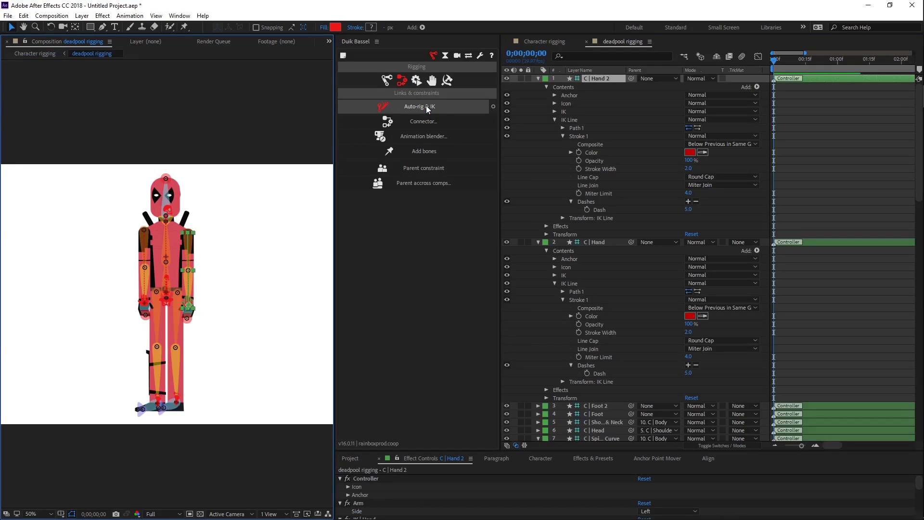
click(538, 78)
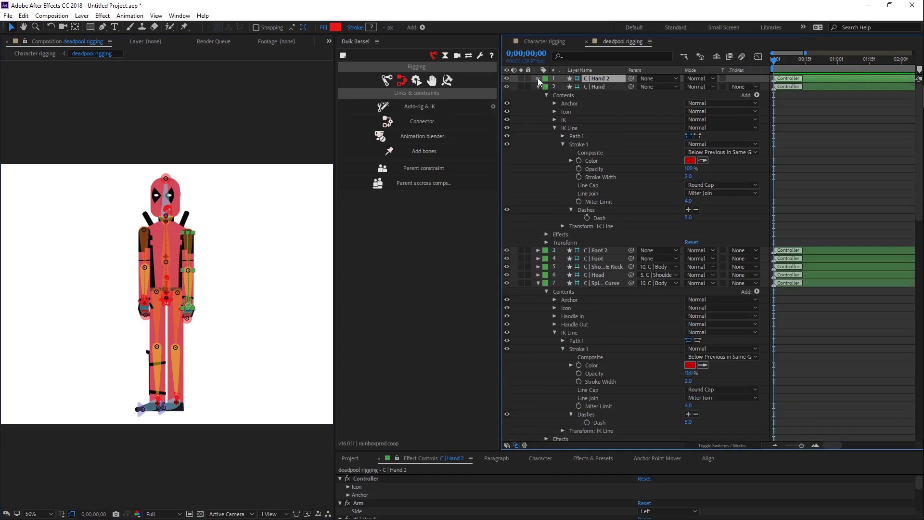
key(ctrl+a)
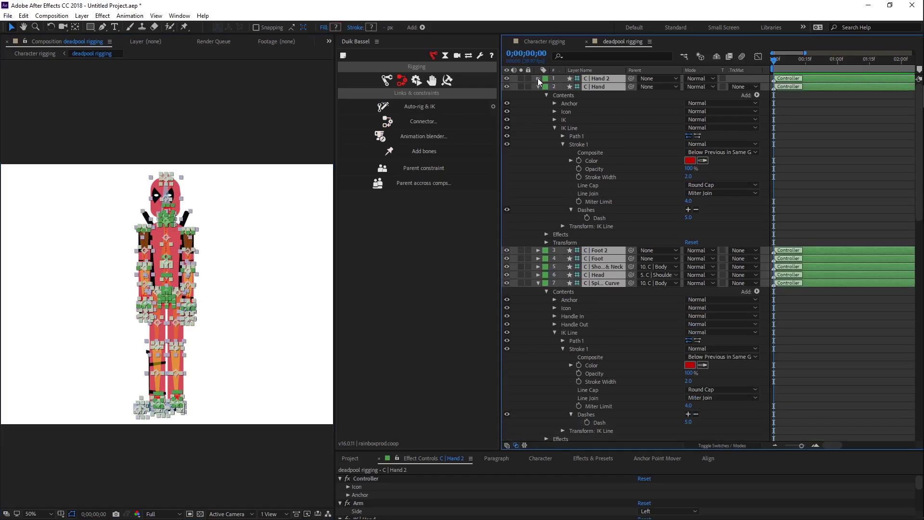
click(538, 78)
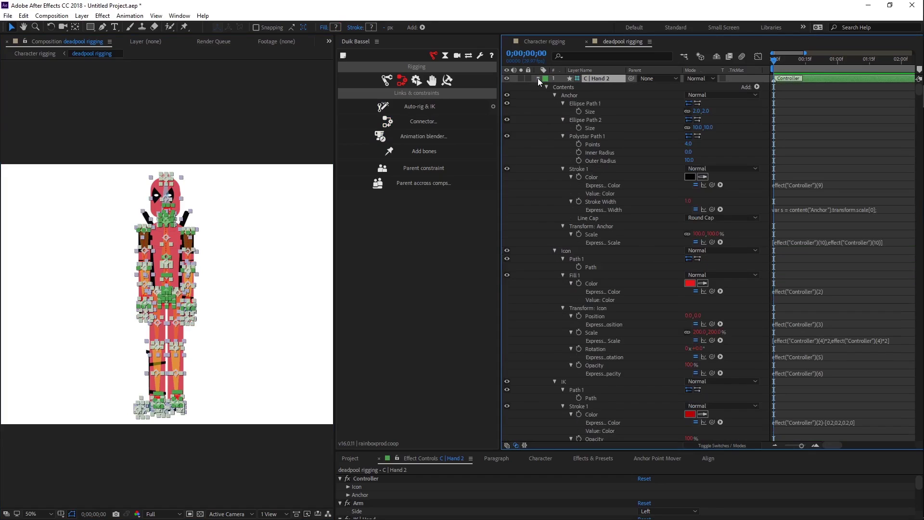
click(538, 78)
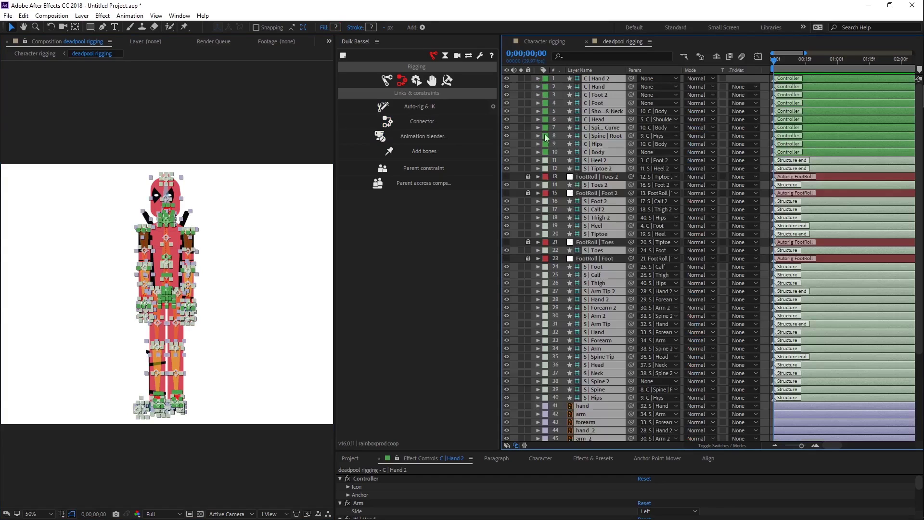
click(246, 303)
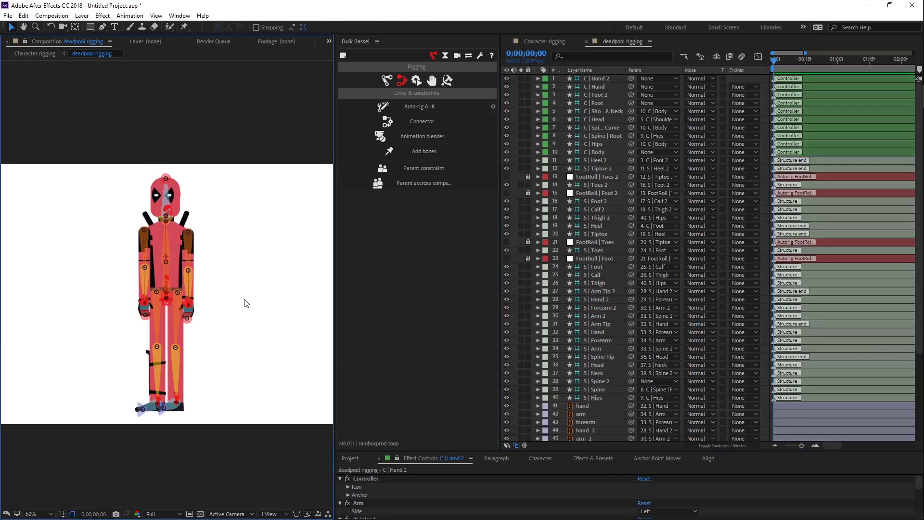
key(slash)
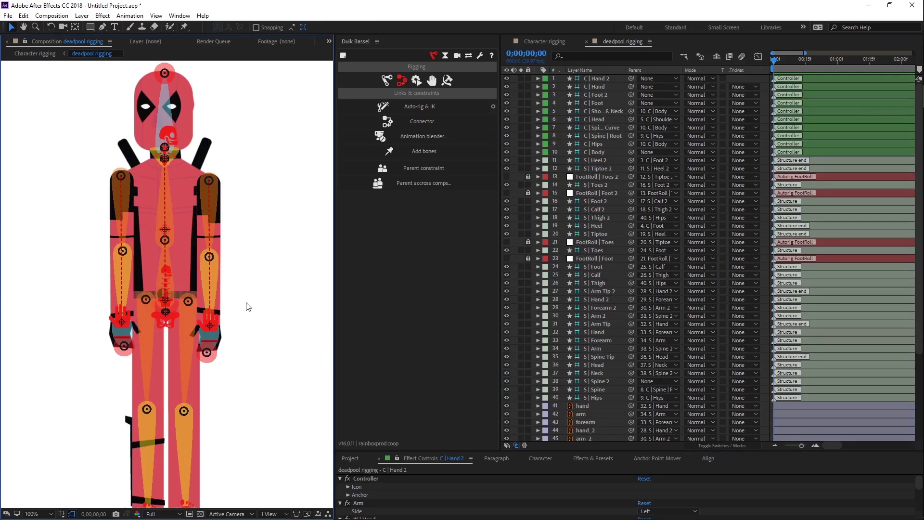
drag(251, 365, 251, 279)
key(v)
click(209, 223)
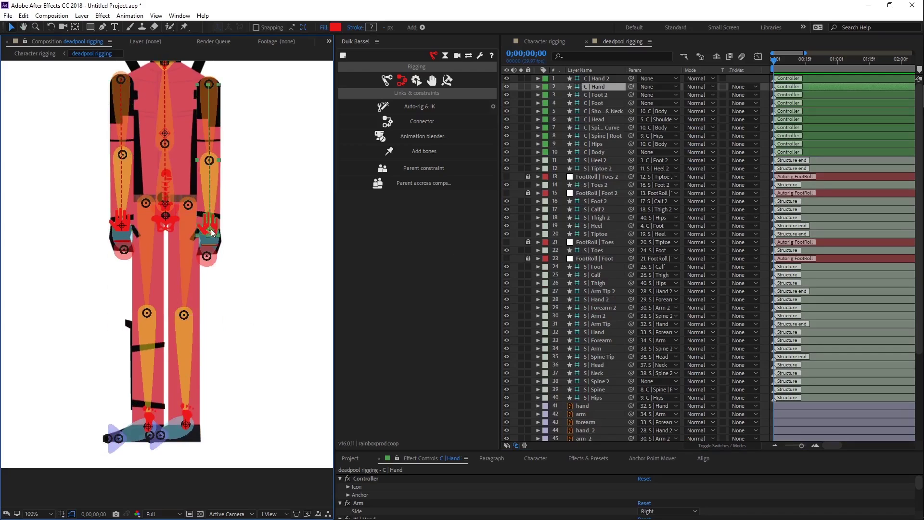
click(121, 223)
click(168, 204)
scroll(171, 203, up, 3)
click(164, 126)
scroll(184, 384, down, 2)
scroll(184, 343, down, 2)
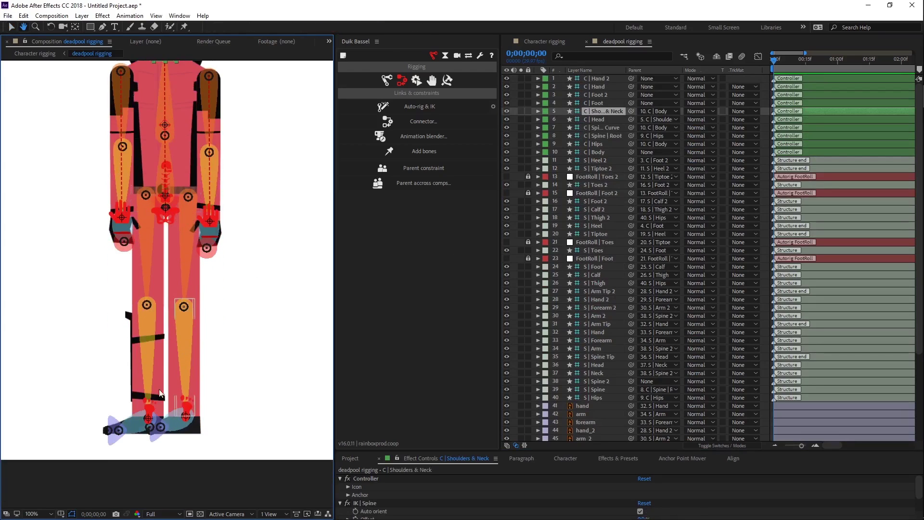
click(186, 417)
click(188, 418)
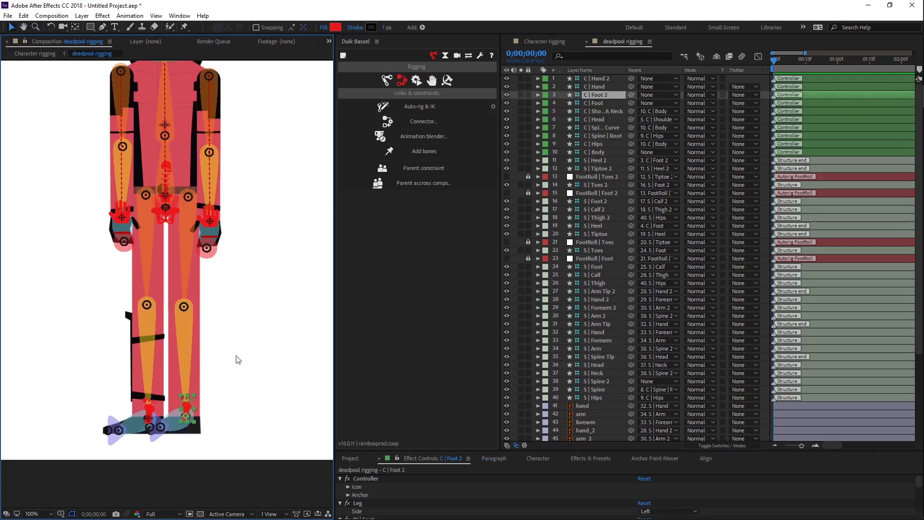
key(comma)
key(comma)
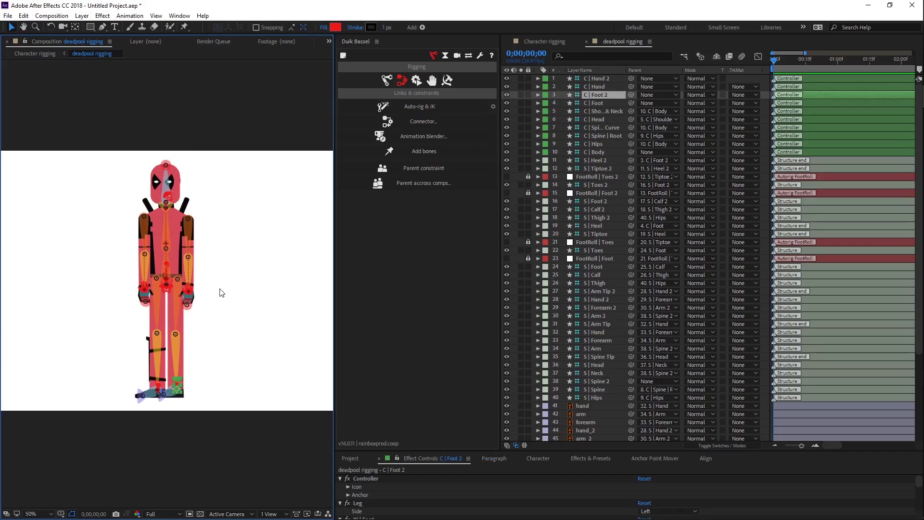
key(period)
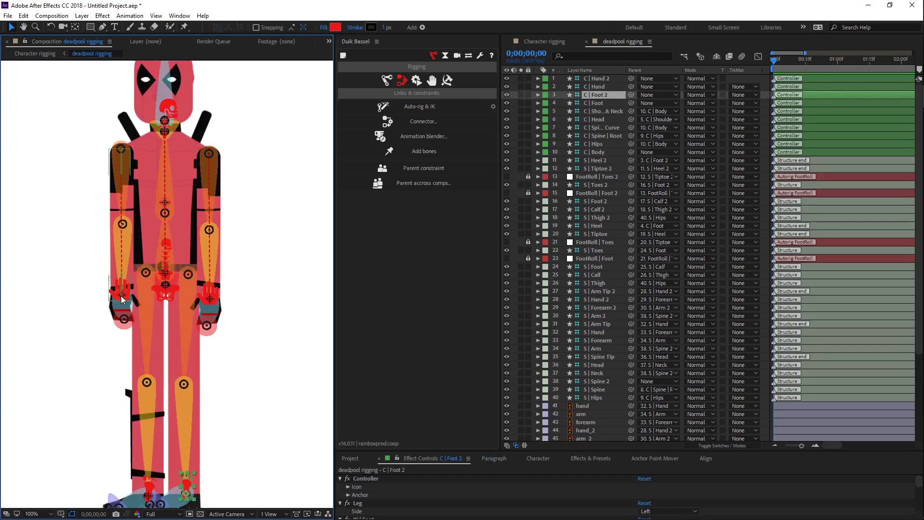
click(121, 296)
mouse_move(224, 332)
mouse_down()
mouse_move(294, 335)
mouse_move(416, 316)
mouse_up()
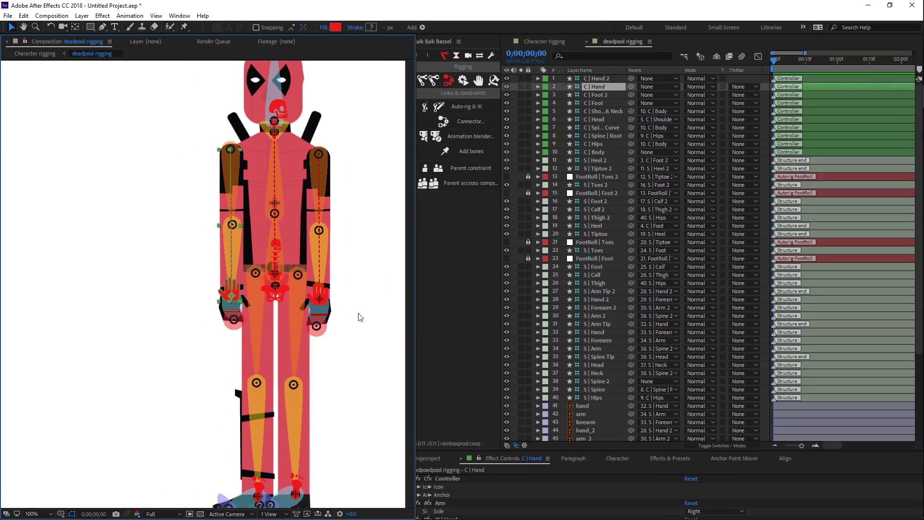
Test-drag the right hand controller to check the arm's IK bend, then undo it.
drag(233, 298, 114, 225)
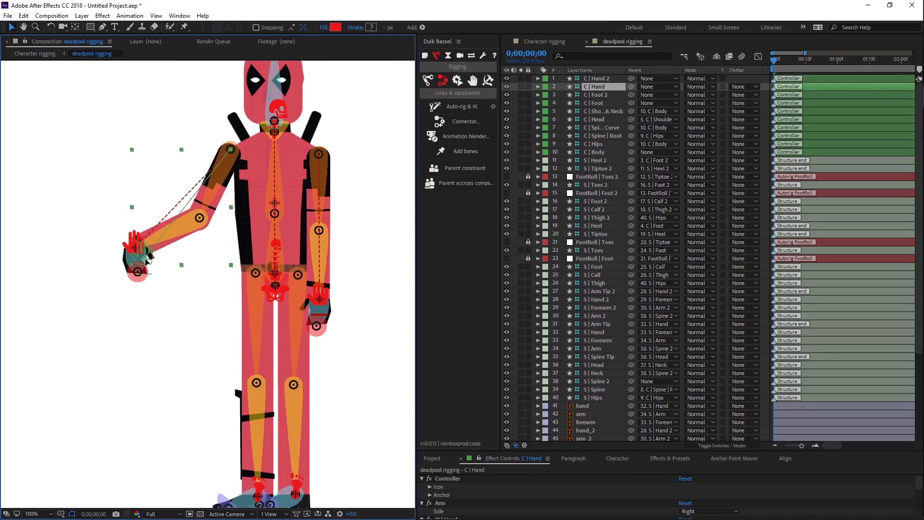
drag(114, 226, 109, 205)
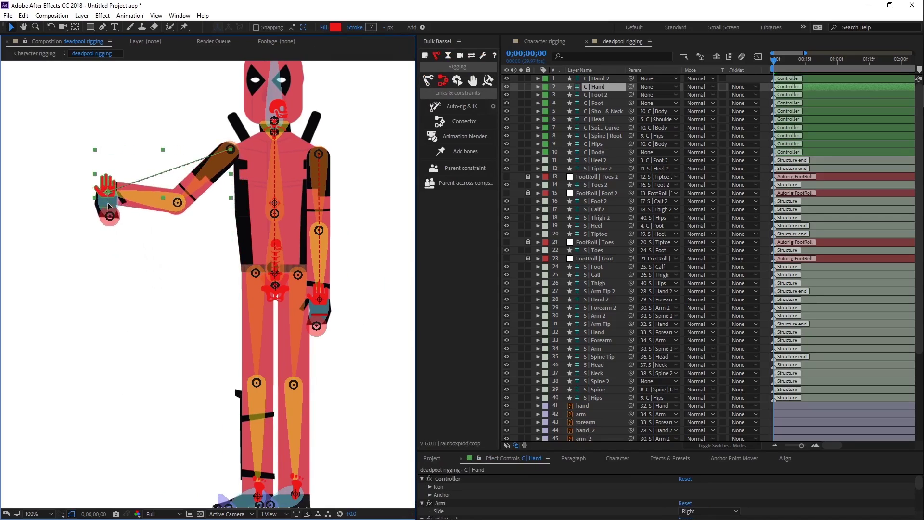
key(ctrl+z)
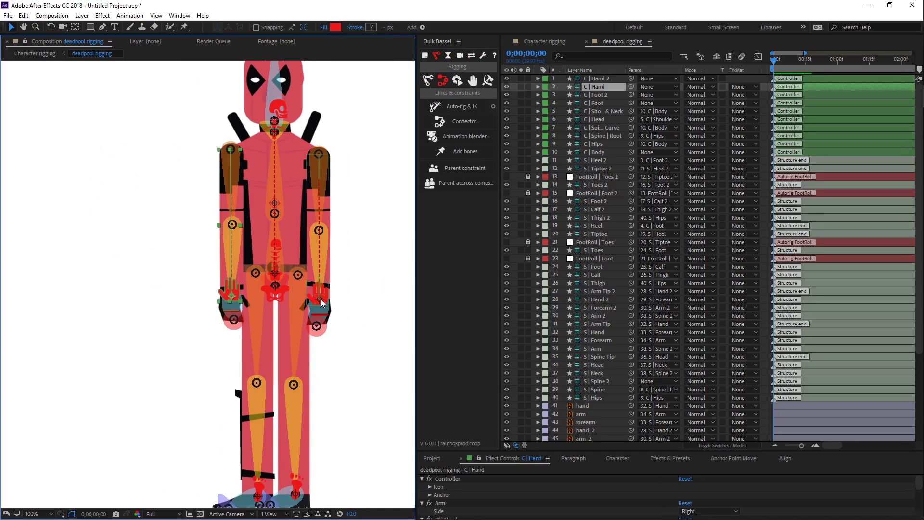
key(comma)
Test and undo the left hand controller, then enlarge the Effect Controls panel.
drag(264, 295, 321, 244)
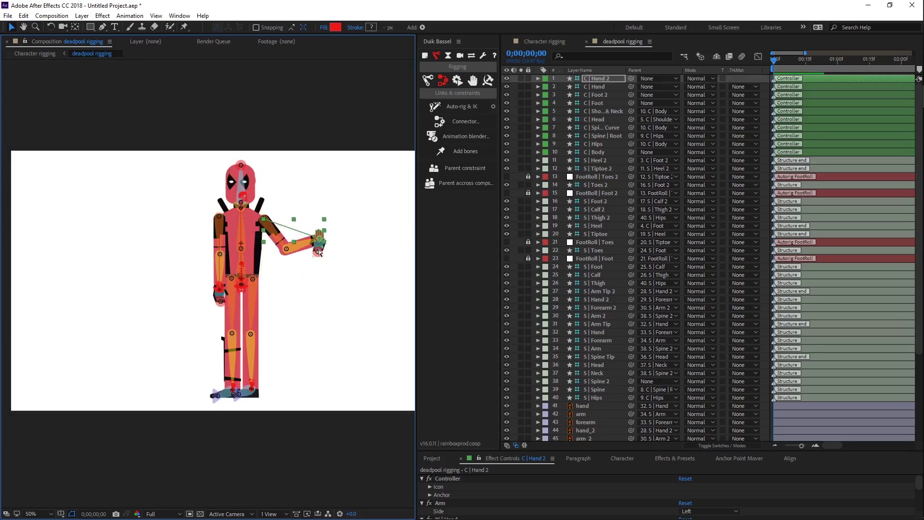
key(ctrl+z)
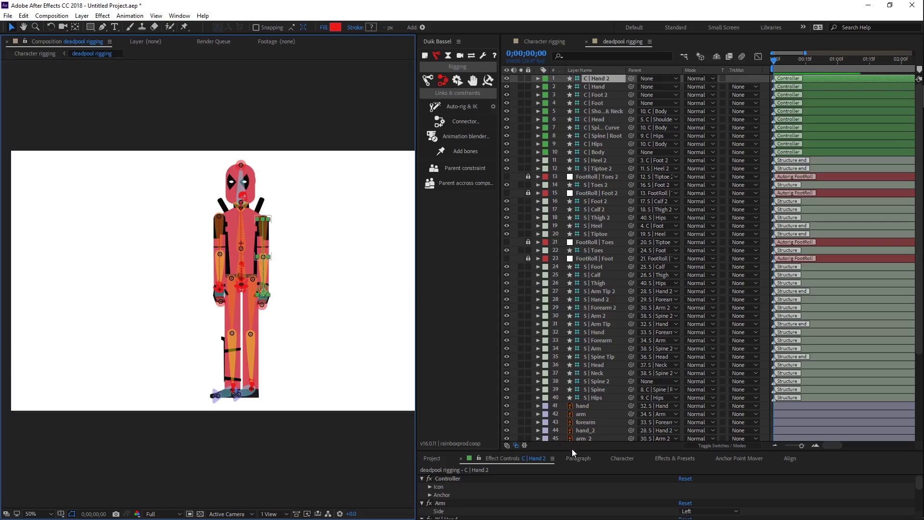
drag(572, 450, 573, 310)
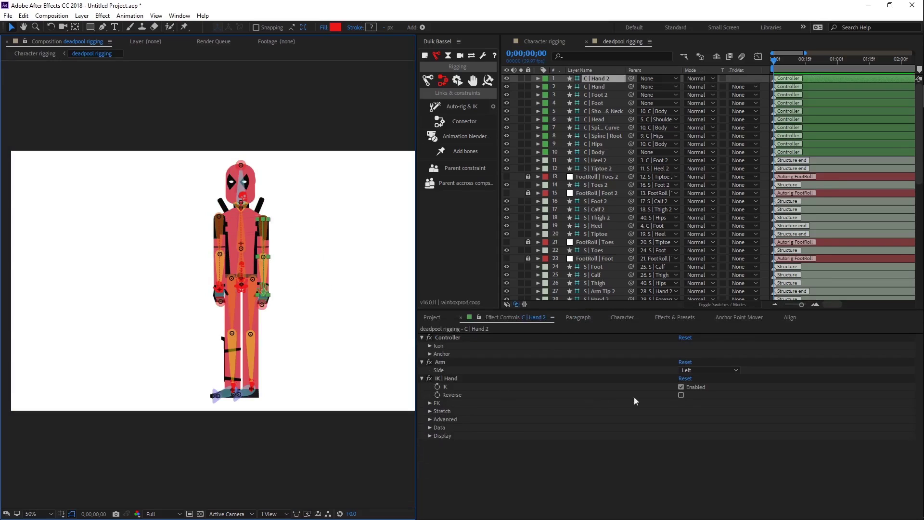
Enable IK | Hand Reverse on C | Hand 2 and test the left arm's new bend.
click(681, 395)
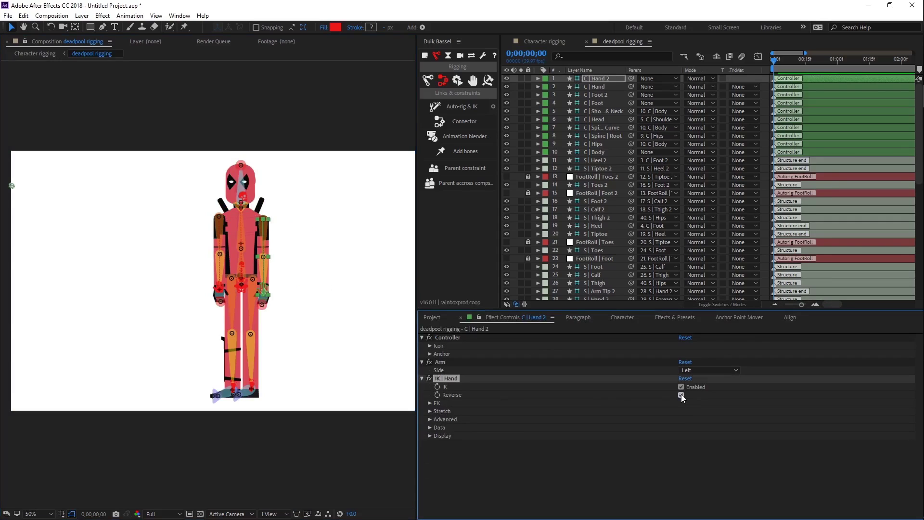
click(259, 292)
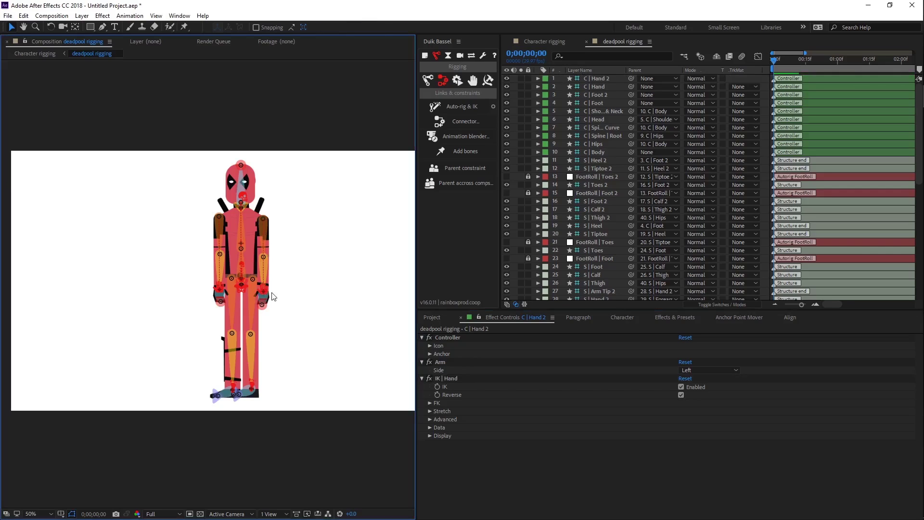
drag(258, 290, 308, 283)
key(ctrl+z)
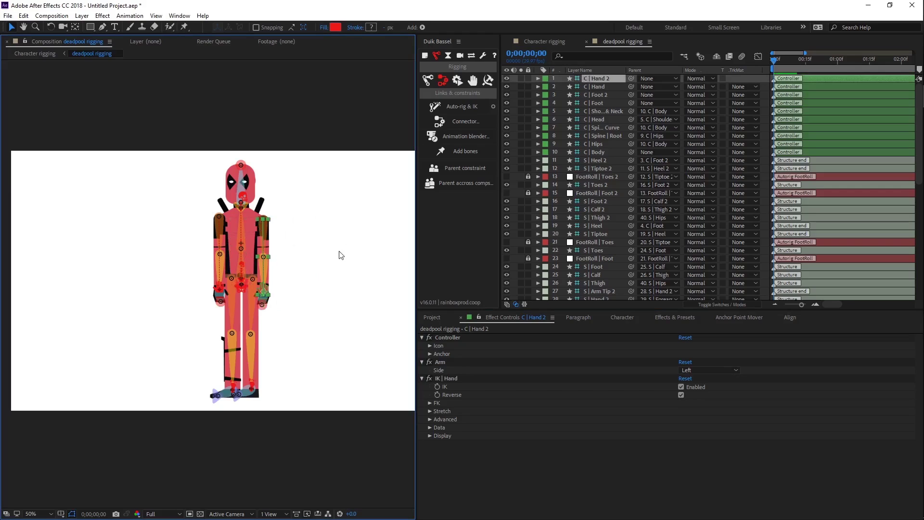
Test the left foot controller's knee bend, undo it, and select the hips controller.
mouse_move(233, 390)
mouse_down()
mouse_move(222, 375)
mouse_move(167, 362)
mouse_move(262, 394)
mouse_move(327, 331)
mouse_up()
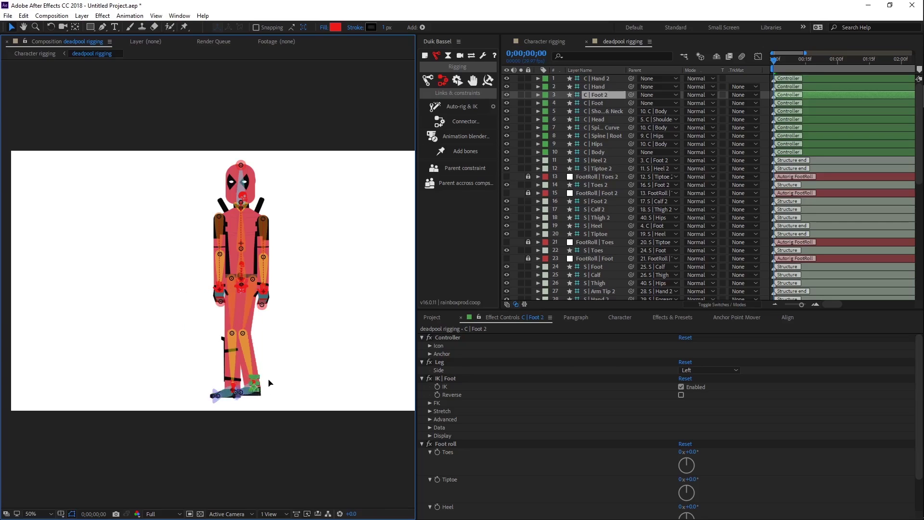
drag(327, 332, 319, 308)
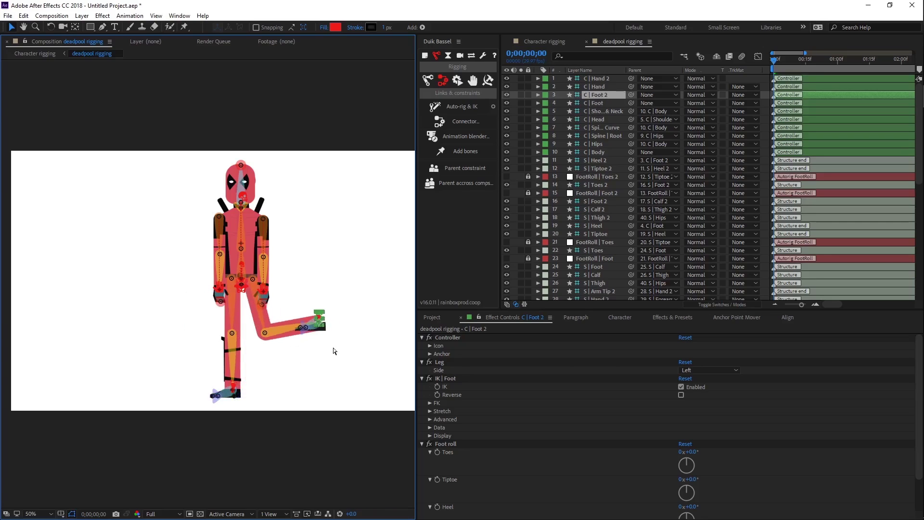
key(ctrl+z)
click(243, 291)
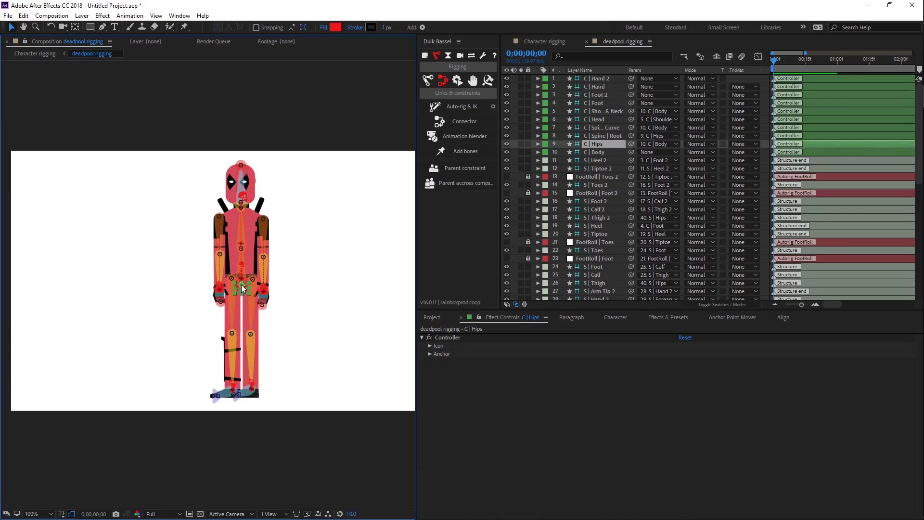
Test the Hips and Shoulders controllers by shifting the hips and leaning the torso, then undo.
key(period)
key(comma)
mouse_move(240, 289)
mouse_down()
mouse_move(259, 287)
mouse_move(241, 287)
mouse_up()
mouse_move(242, 211)
mouse_down()
mouse_move(262, 221)
mouse_move(224, 226)
mouse_move(254, 222)
mouse_up()
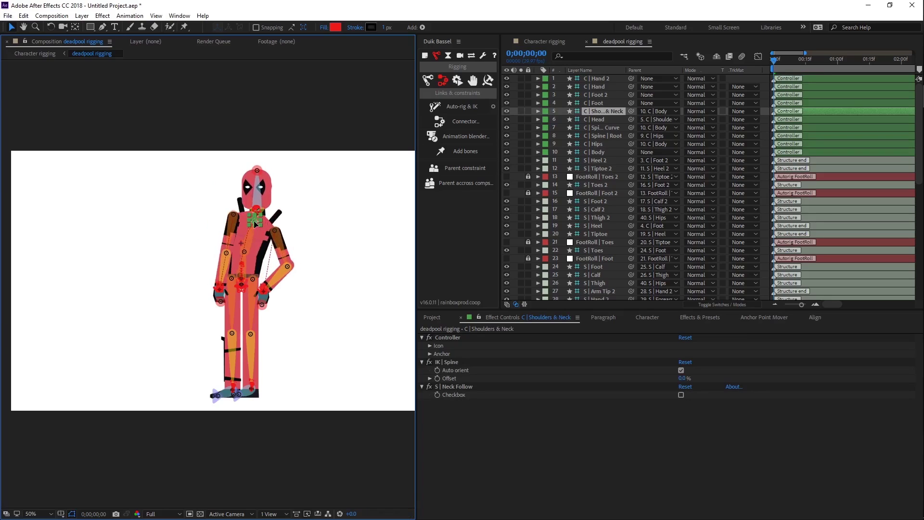
key(ctrl+z)
Rotate the neck controller to tilt the head, then rotate it back upright.
key(.)
key(h)
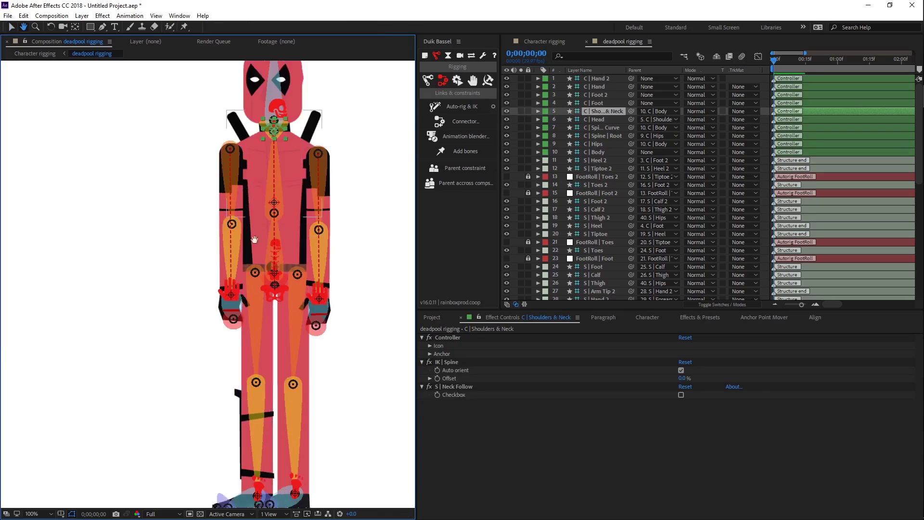
drag(246, 274, 244, 284)
key(w)
mouse_move(250, 237)
mouse_down()
mouse_move(302, 229)
mouse_move(266, 219)
mouse_move(305, 234)
mouse_up()
mouse_move(279, 395)
mouse_down()
mouse_move(207, 403)
mouse_move(121, 379)
mouse_move(116, 337)
mouse_up()
key(v)
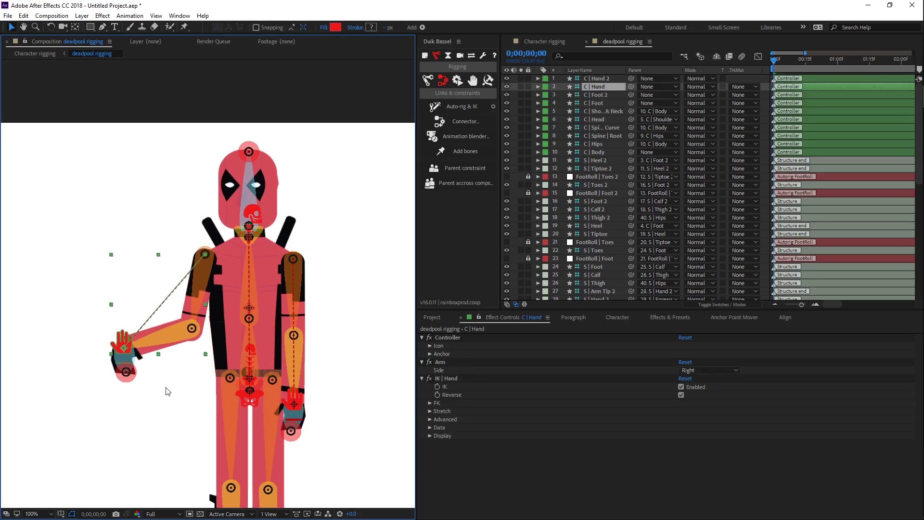
Rotate the right hand controller clockwise.
click(51, 27)
mouse_move(113, 355)
mouse_down()
mouse_move(124, 359)
mouse_move(118, 354)
mouse_up()
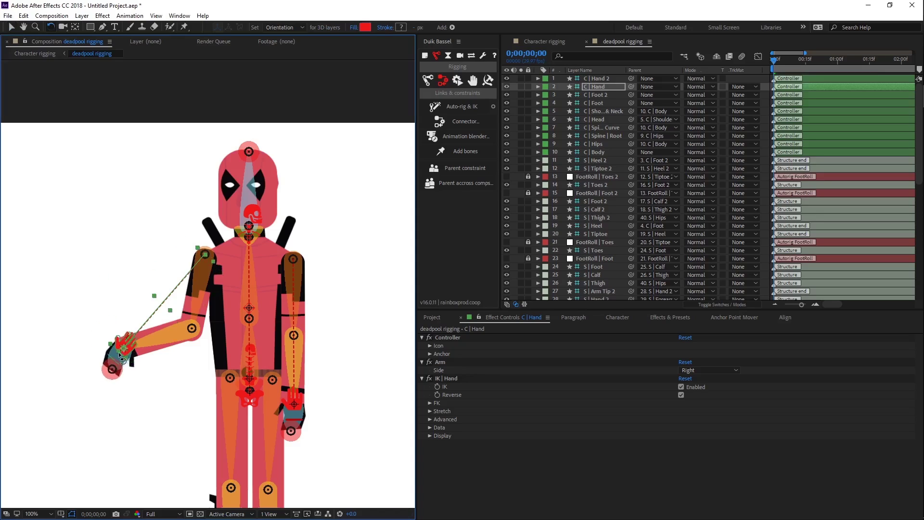
scroll(293, 384, down, 2)
scroll(282, 360, up, 2)
scroll(269, 366, down, 2)
key(v)
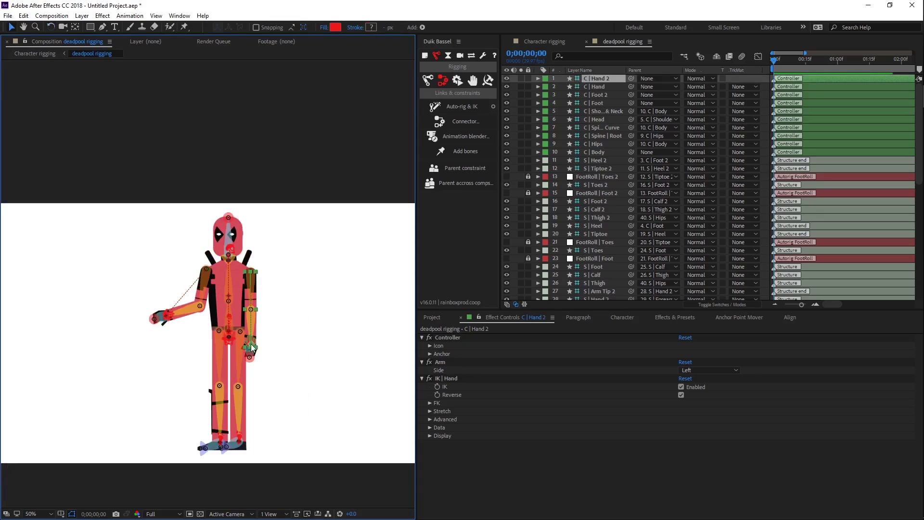
Swing the left arm outward, raise the right knee forward, and step the left foot out.
mouse_move(250, 344)
mouse_down()
mouse_move(267, 331)
mouse_move(277, 337)
mouse_up()
drag(219, 442, 157, 417)
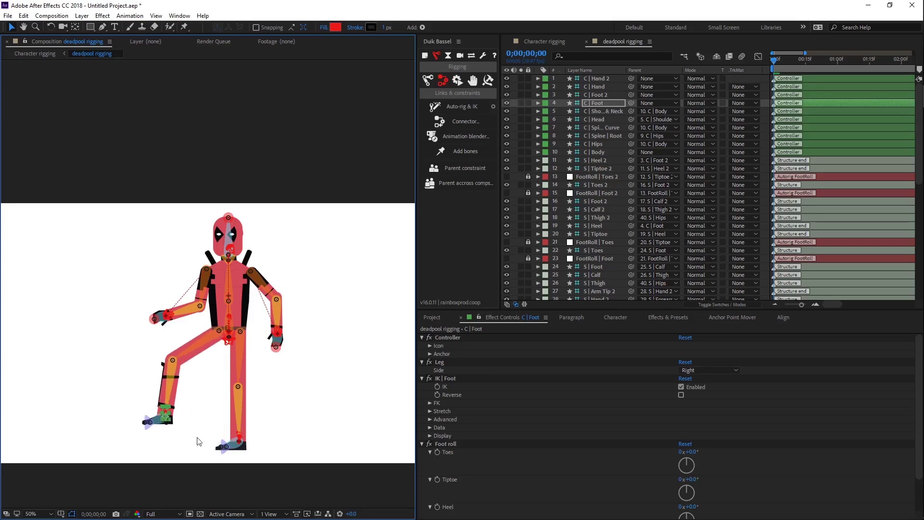
drag(241, 442, 270, 437)
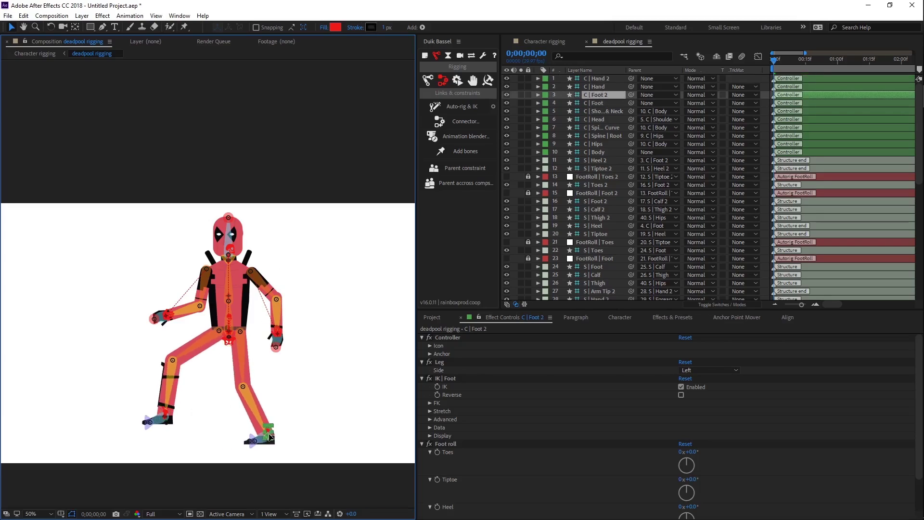
click(329, 400)
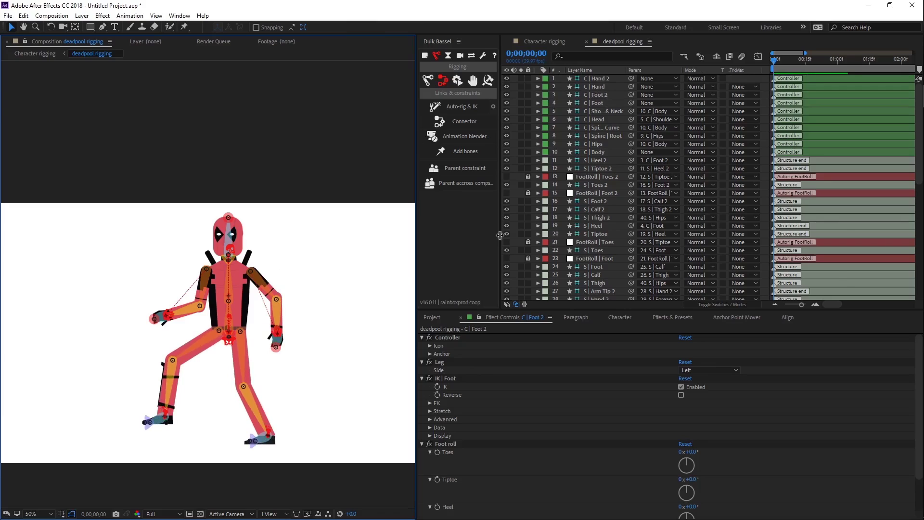
drag(499, 235, 547, 231)
click(449, 80)
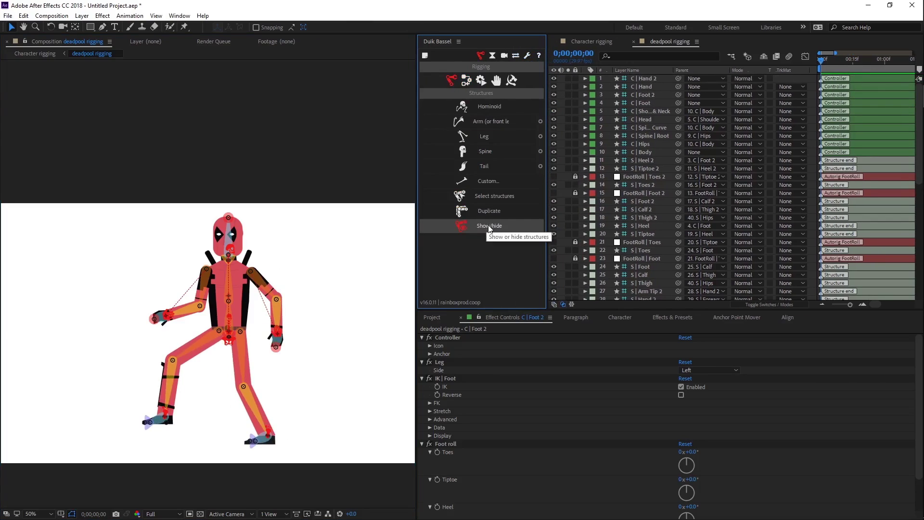
Hide the bone structures with Show/hide in Duik's Structures section.
click(461, 225)
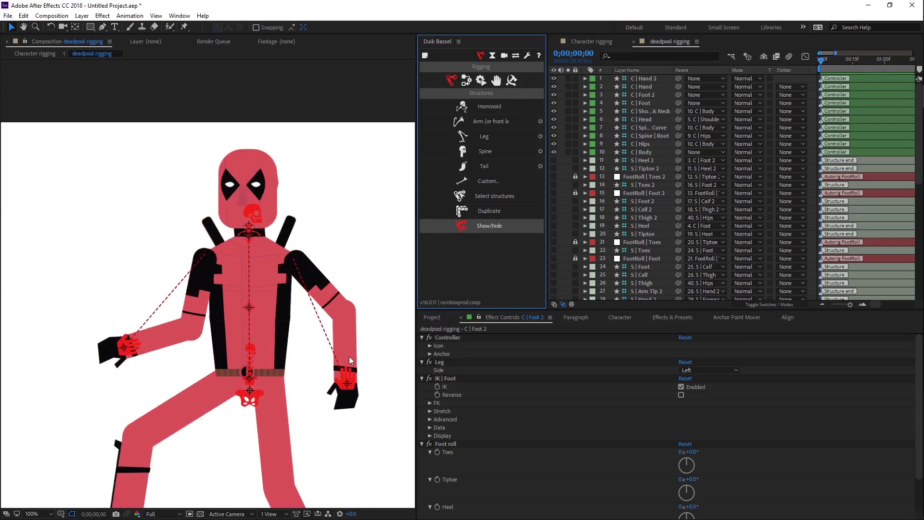